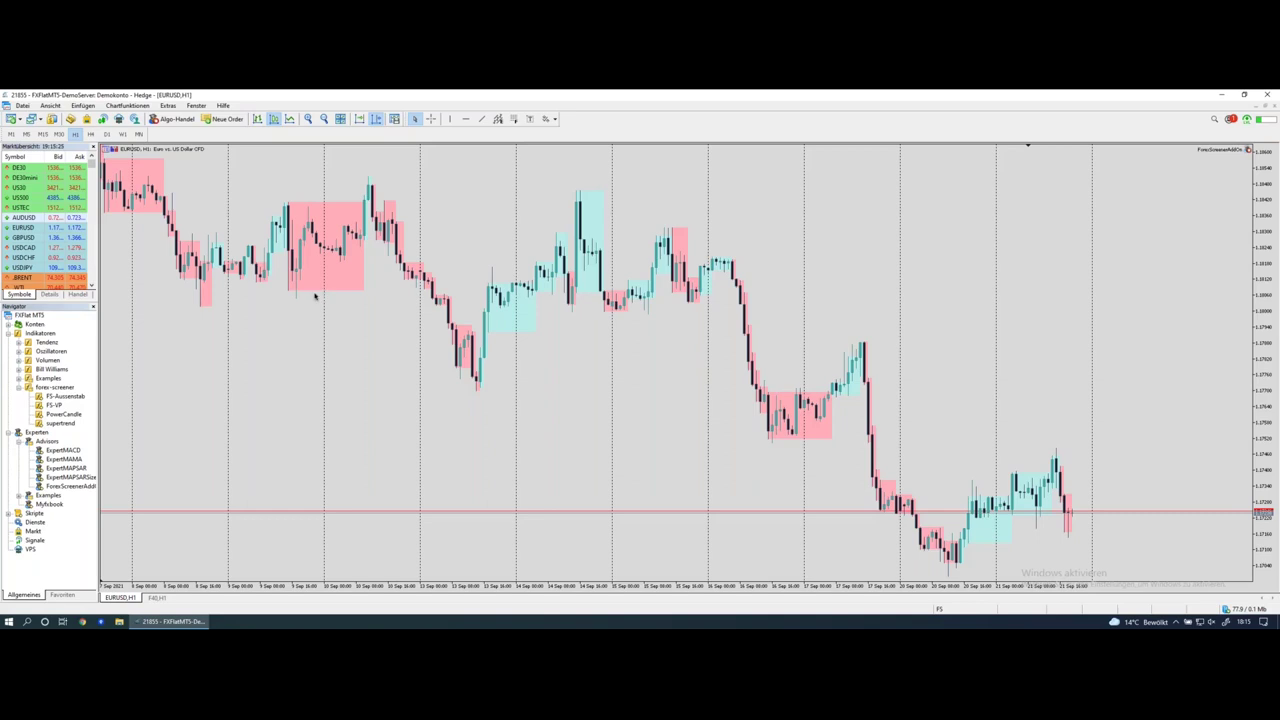
scroll(356, 313, up, 1)
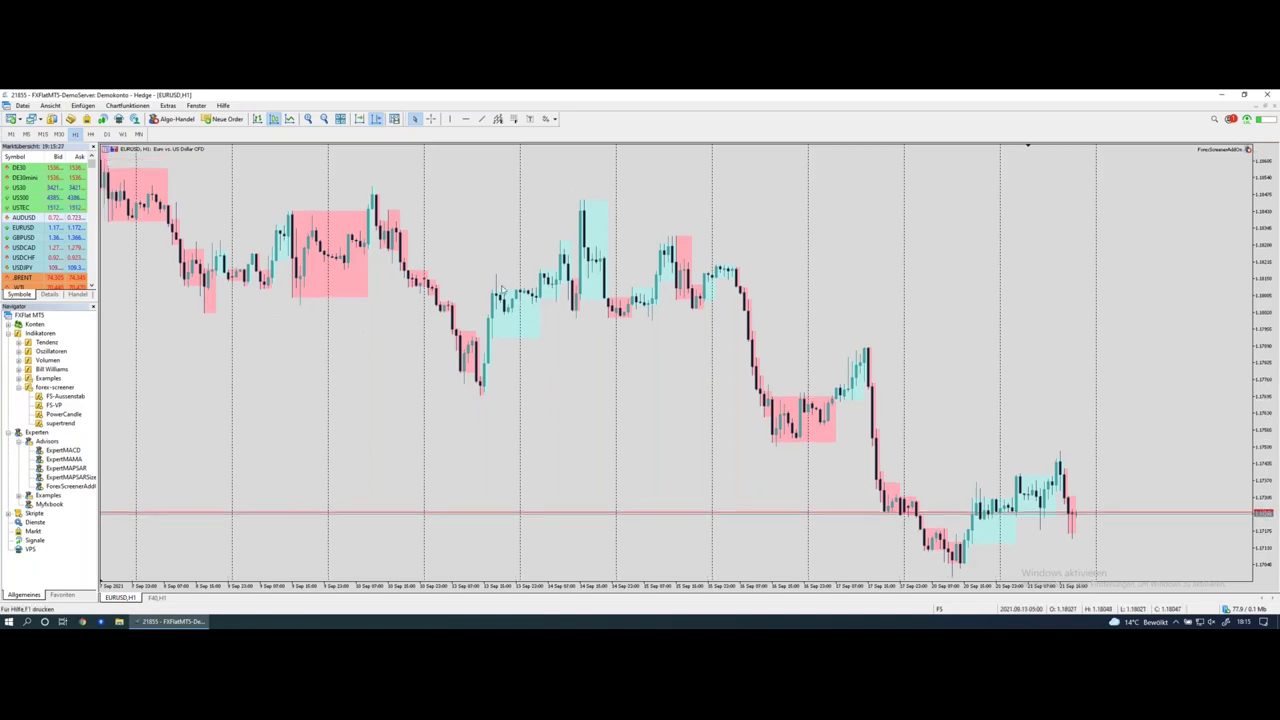
scroll(356, 313, up, 1)
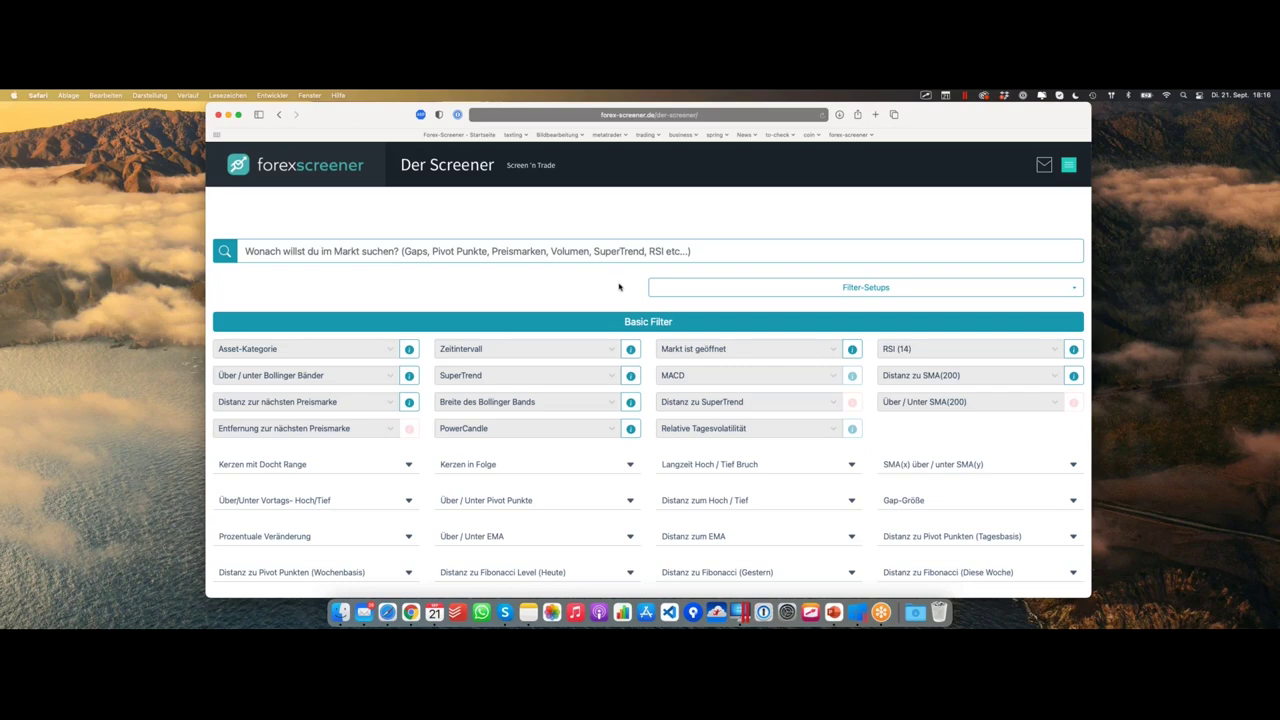
Step: Expand the Kerzen in Folge filter group and look through the options for green candles in a row without choosing one
click(568, 463)
click(549, 490)
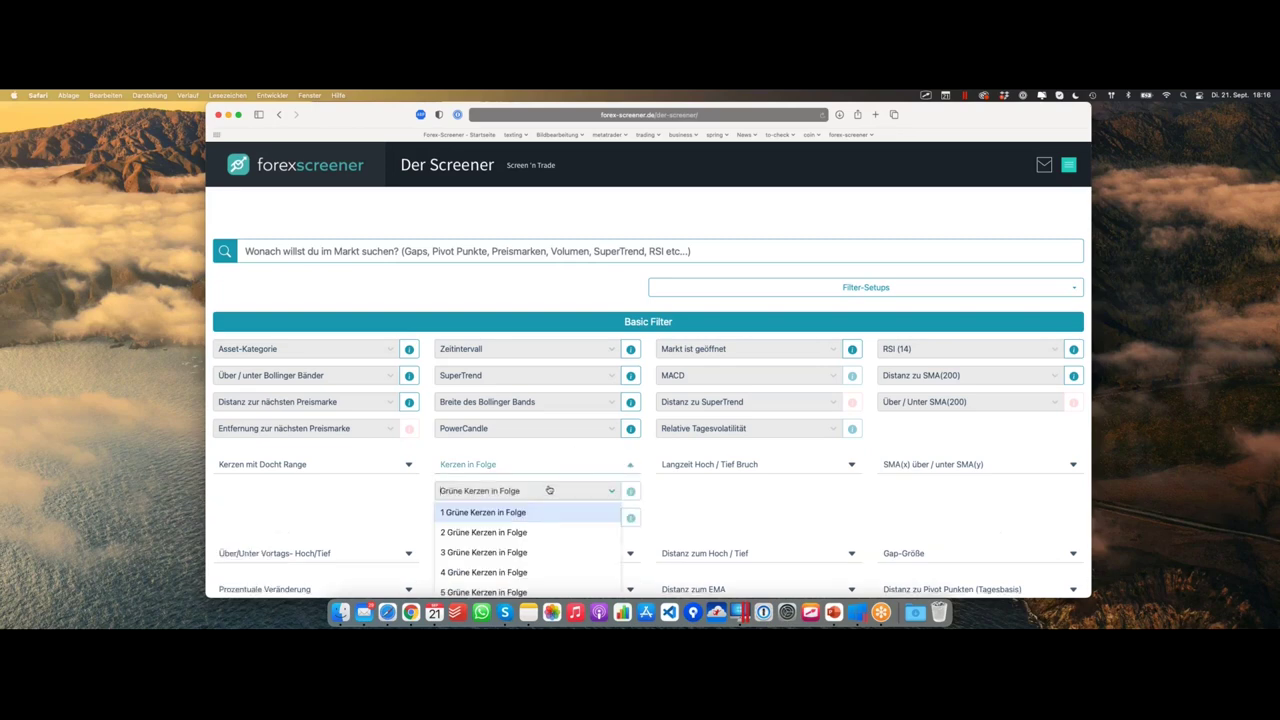
scroll(549, 490, down, 5)
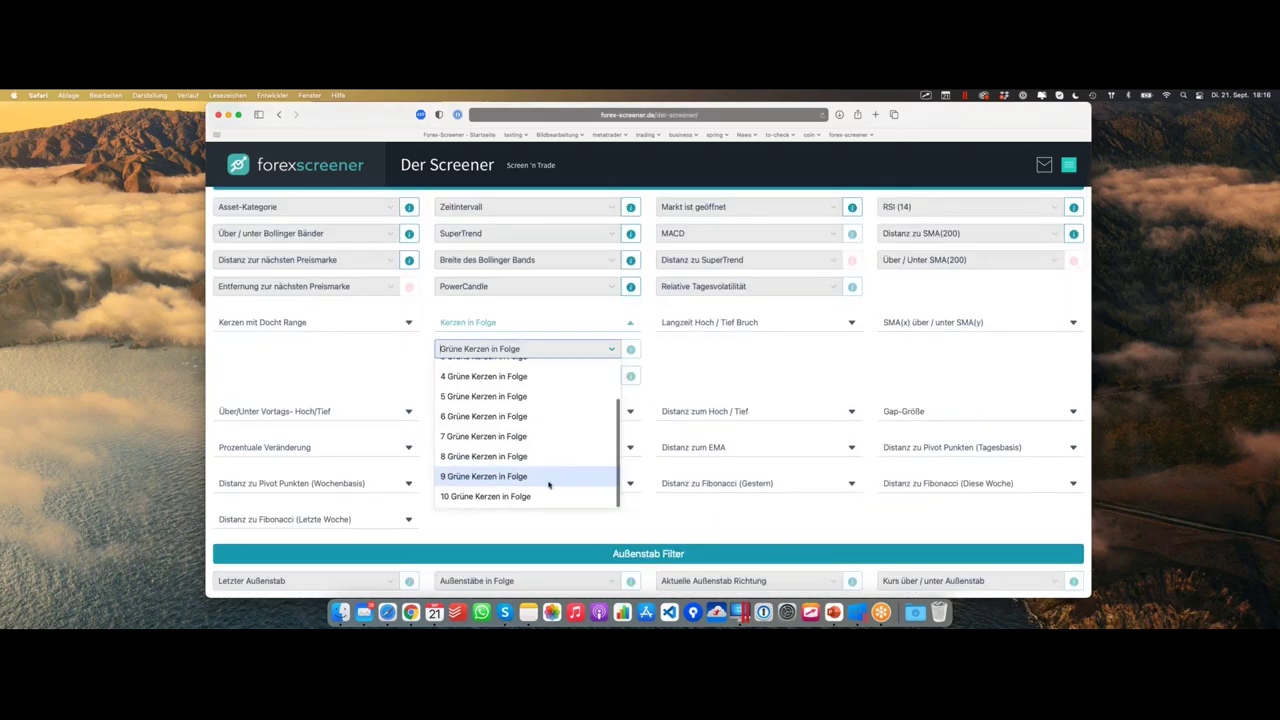
click(650, 382)
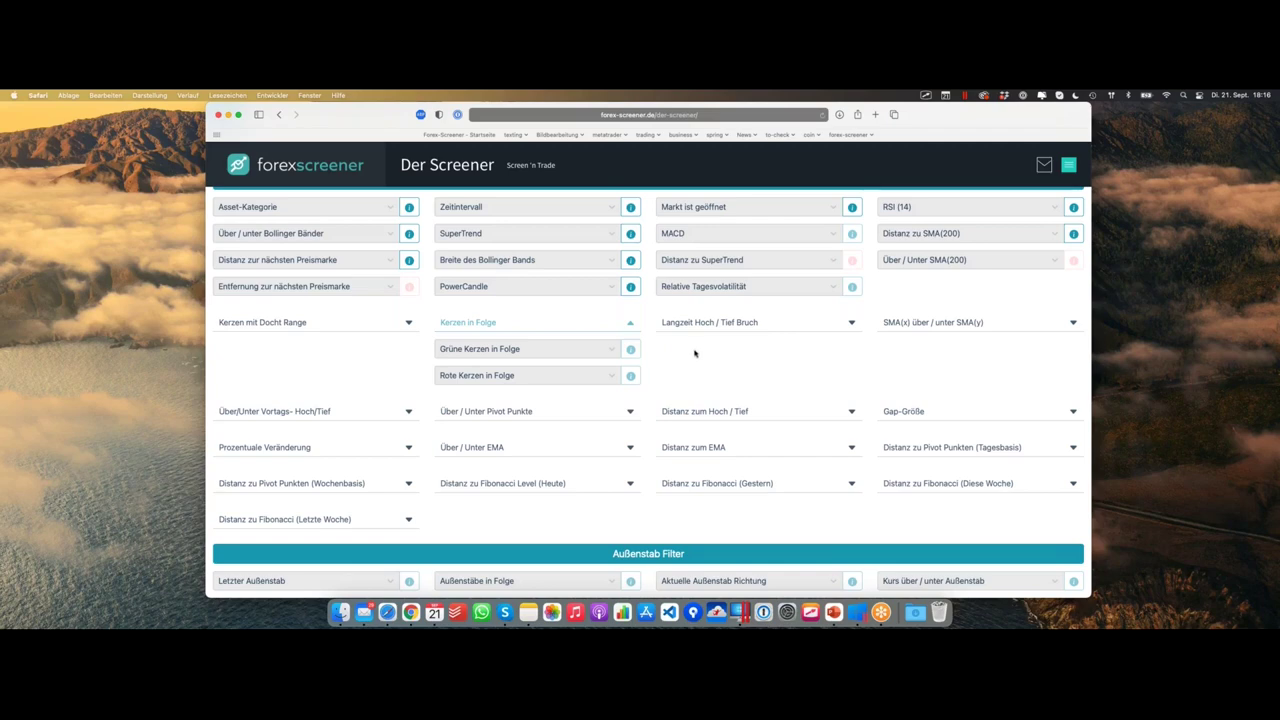
Step: Collapse the Distanz zum Außenstab Hoch / Tief group in the Außenstab Filter section
scroll(697, 380, down, 3)
scroll(529, 479, down, 1)
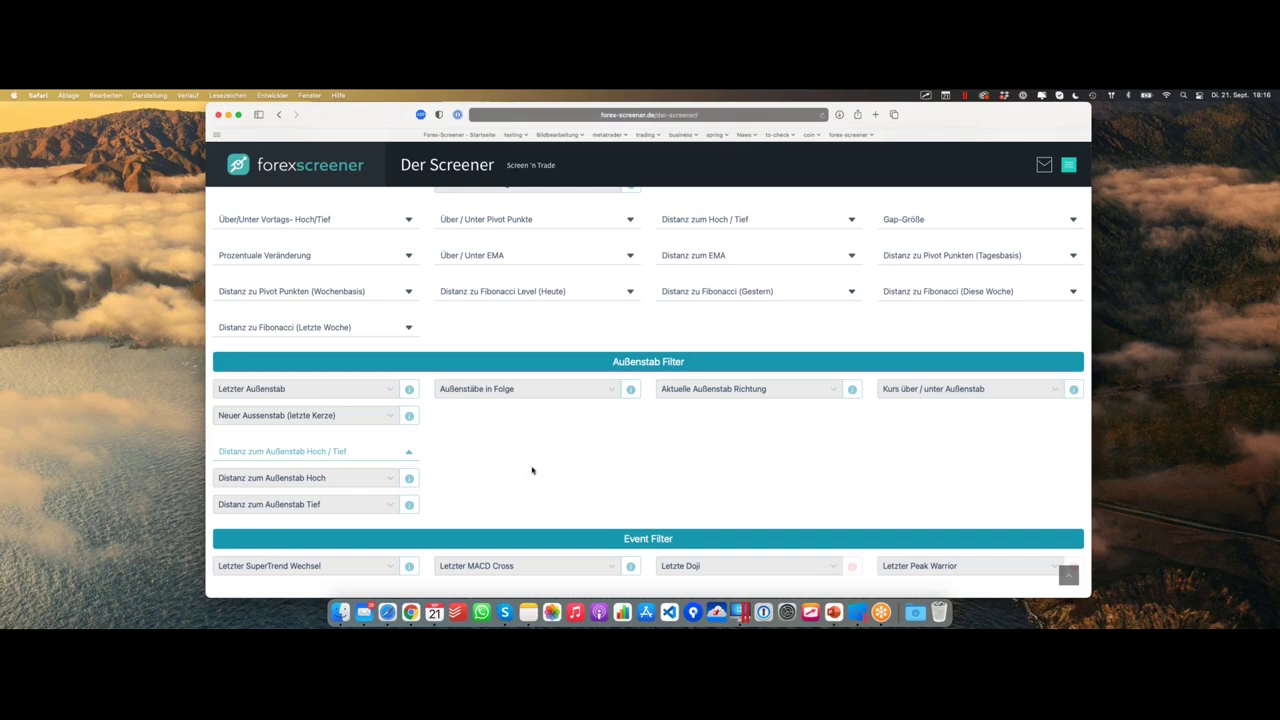
click(363, 455)
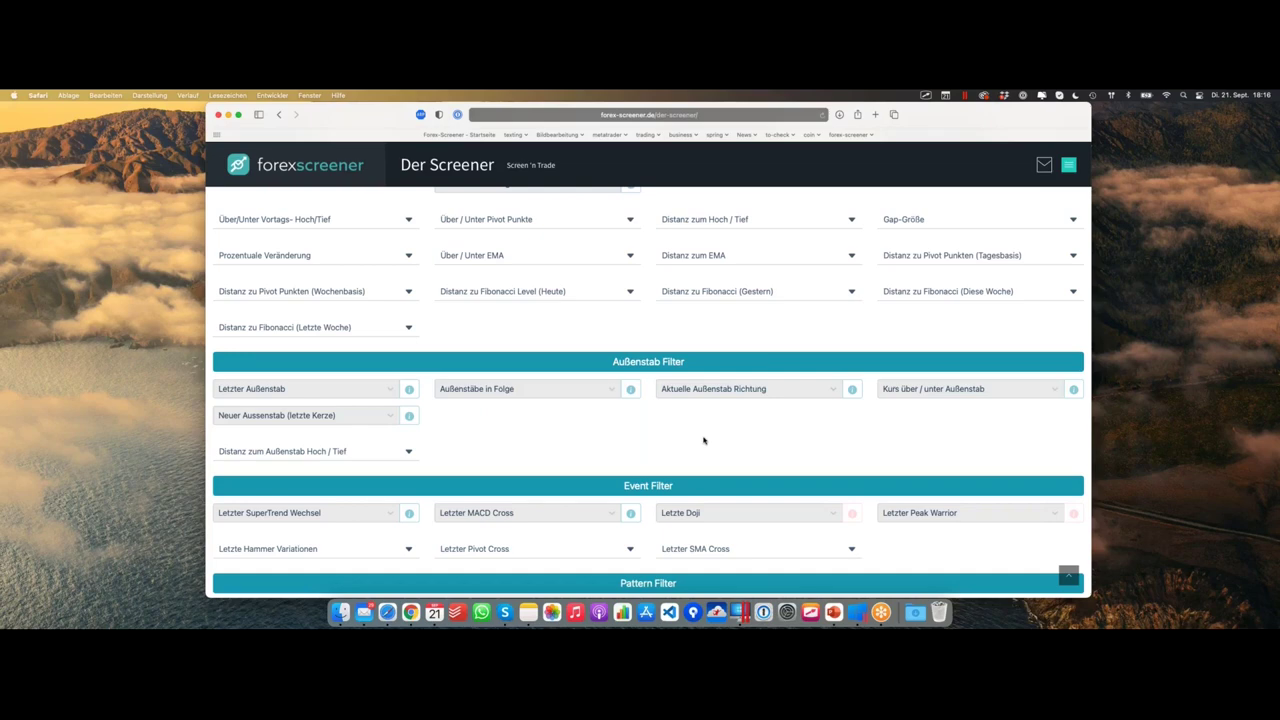
Step: Switch to MetaTrader and examine the coloured Außenstab zones on the EURUSD H1 chart
key(ctrl+Right)
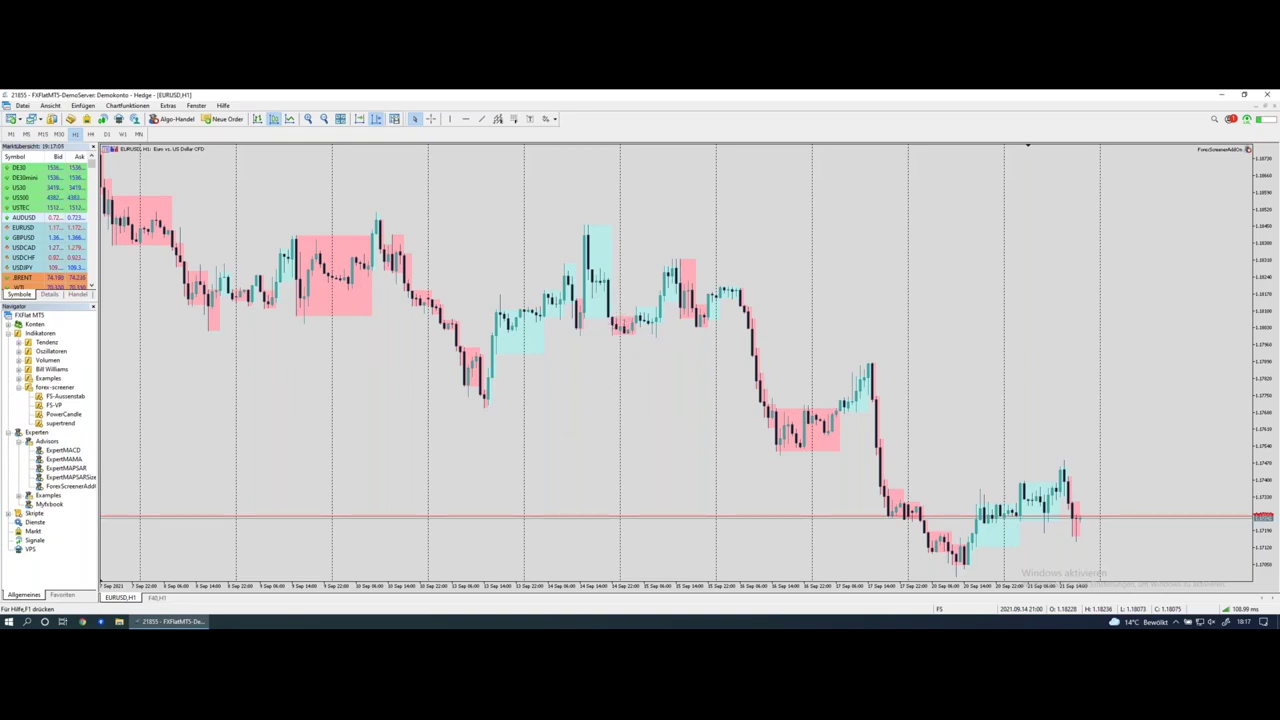
mouse_move(610, 332)
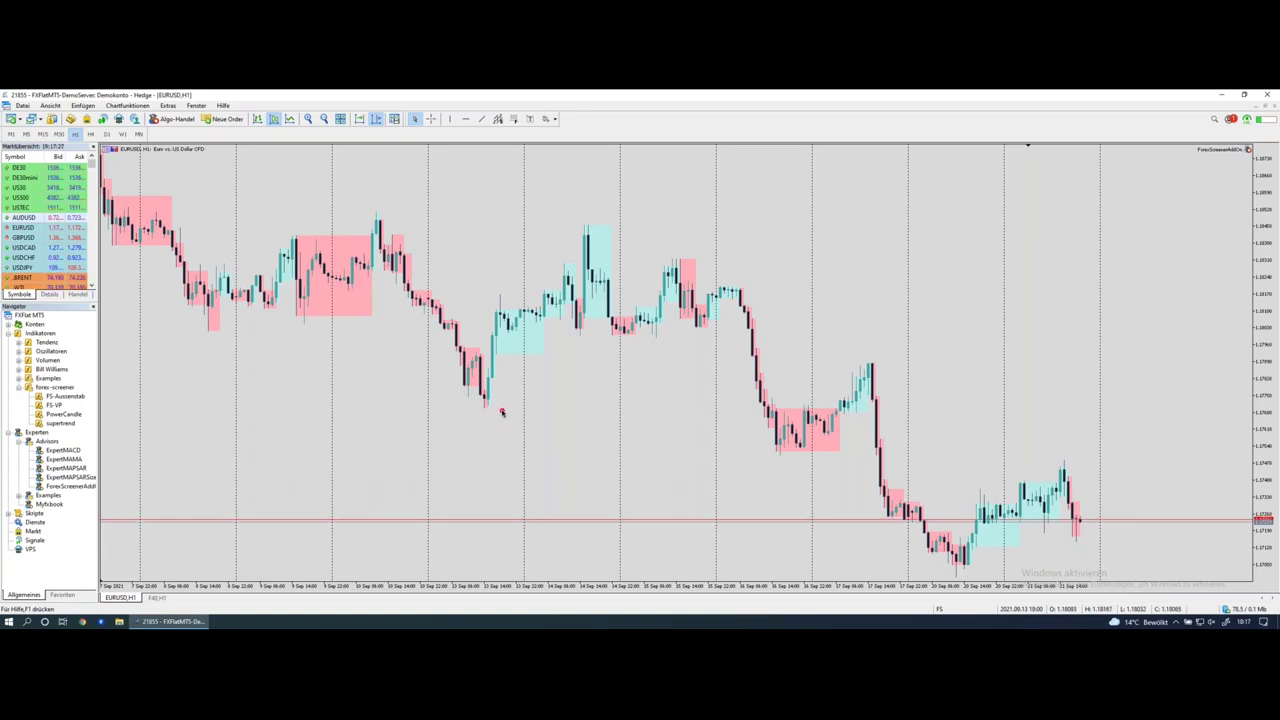
drag(491, 402, 552, 334)
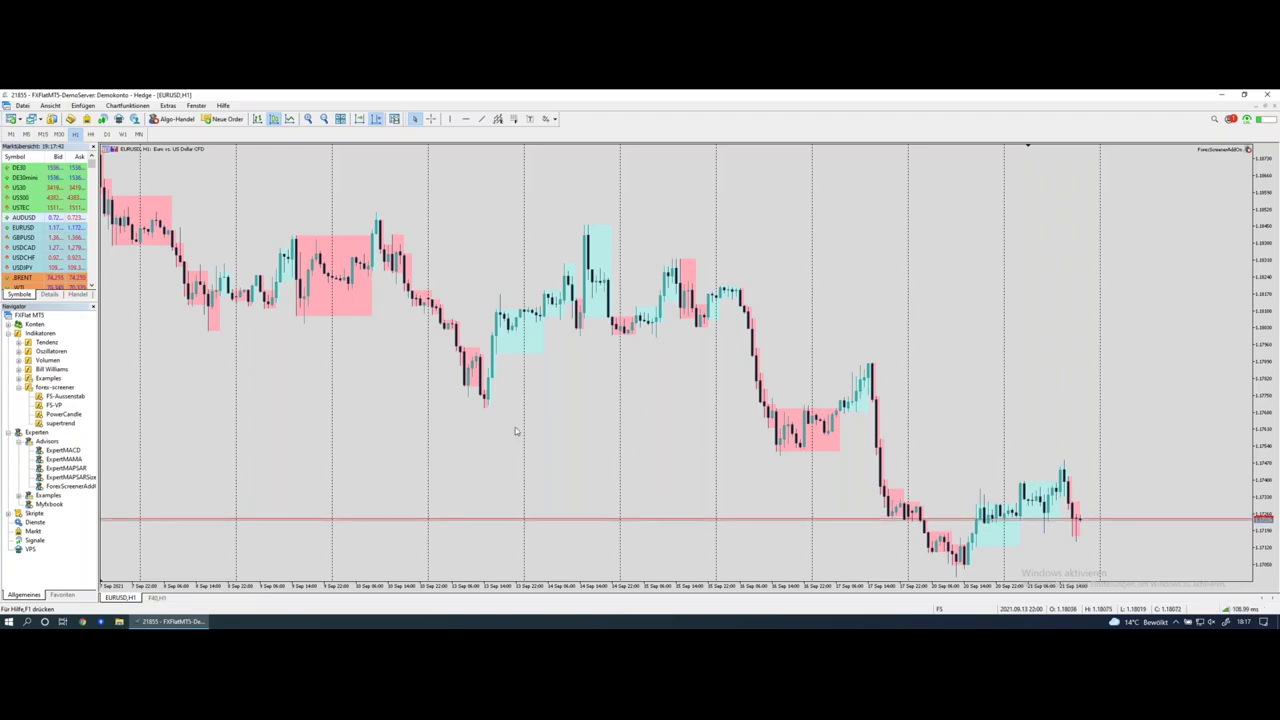
mouse_move(724, 311)
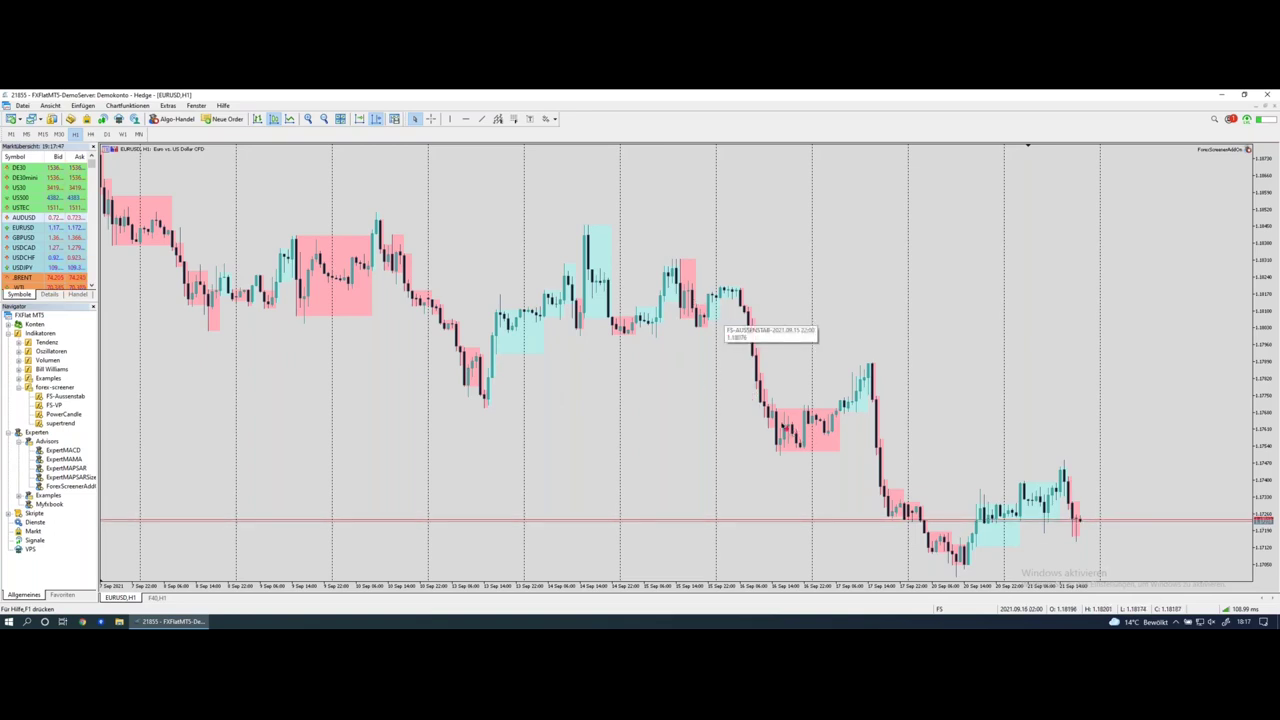
drag(800, 432, 836, 434)
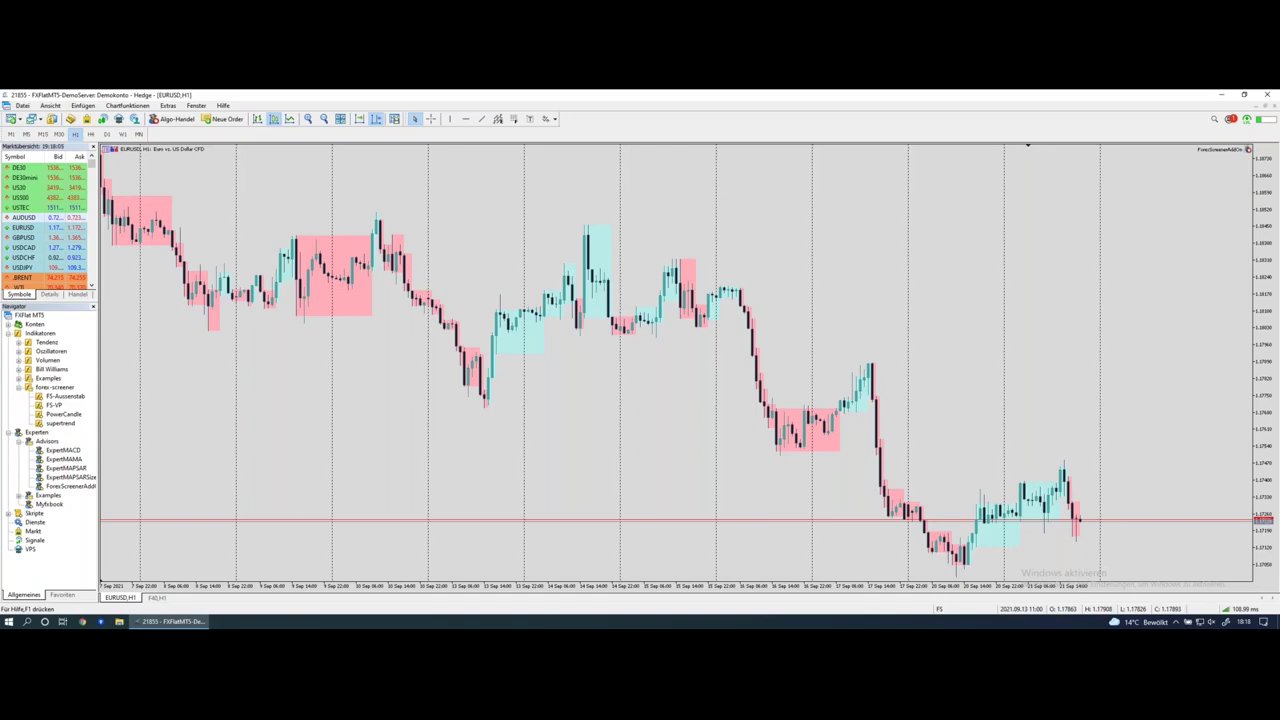
Step: Return to the Forex Screener page in Safari and set the Letzter Außenstab filter to Vor 1 Kerze
key(ctrl+Left)
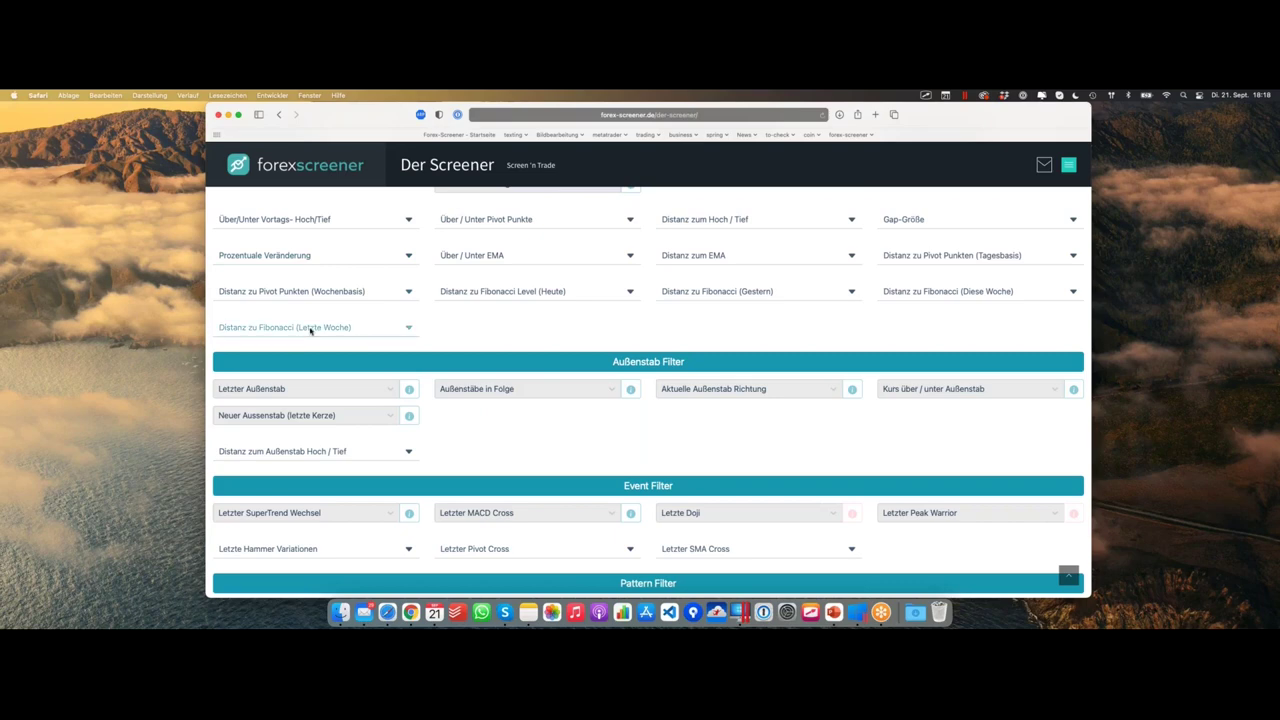
mouse_move(219, 460)
mouse_down()
mouse_move(1057, 460)
mouse_move(1086, 370)
mouse_move(774, 343)
mouse_move(210, 346)
mouse_up()
click(316, 391)
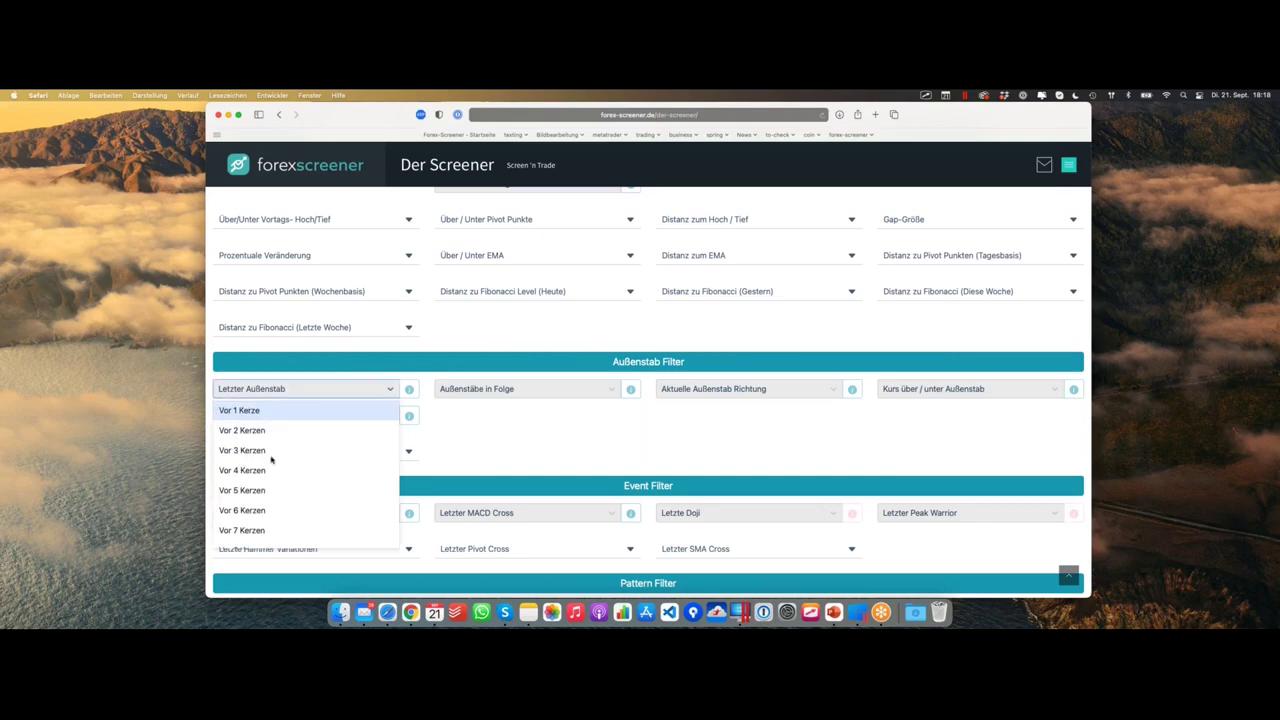
click(303, 414)
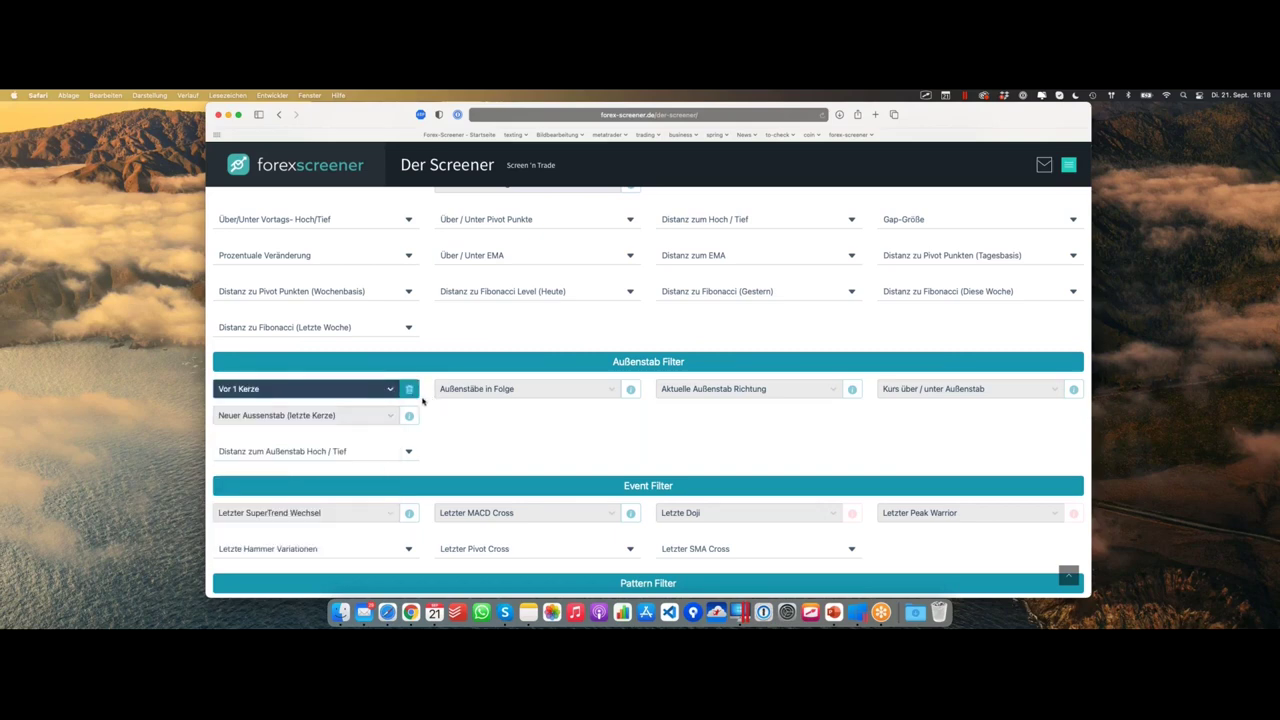
click(375, 391)
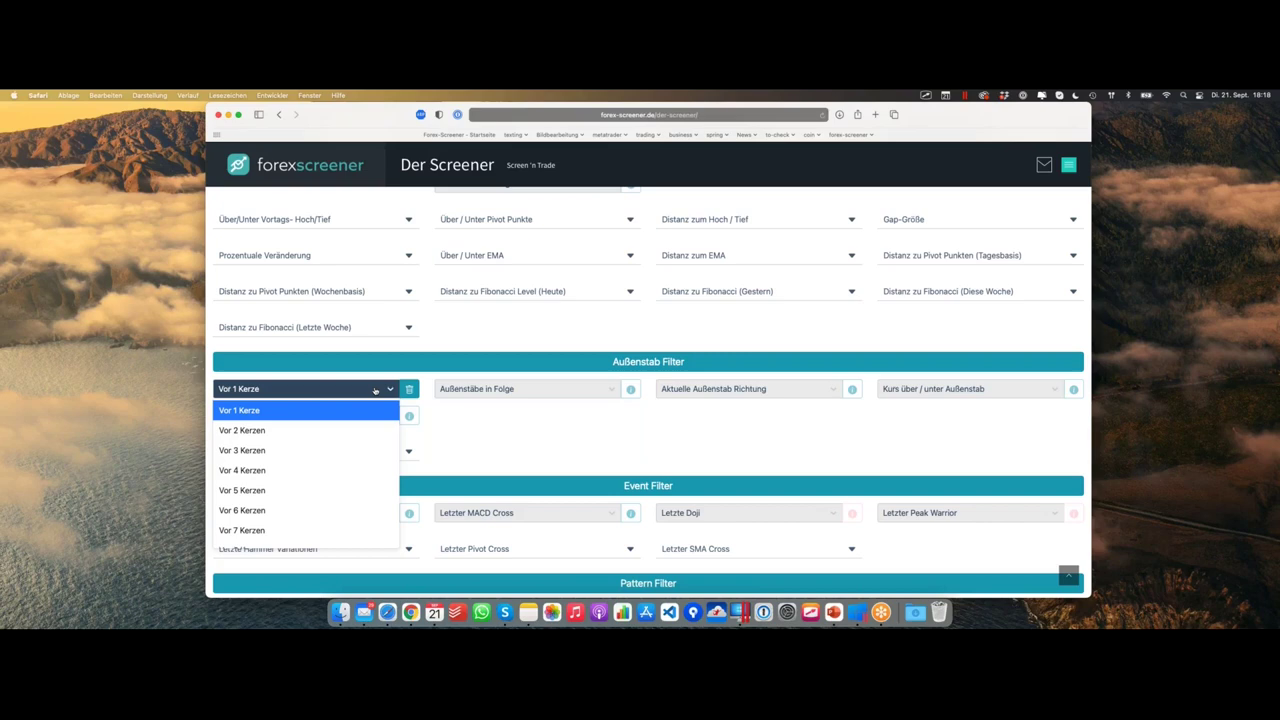
click(300, 410)
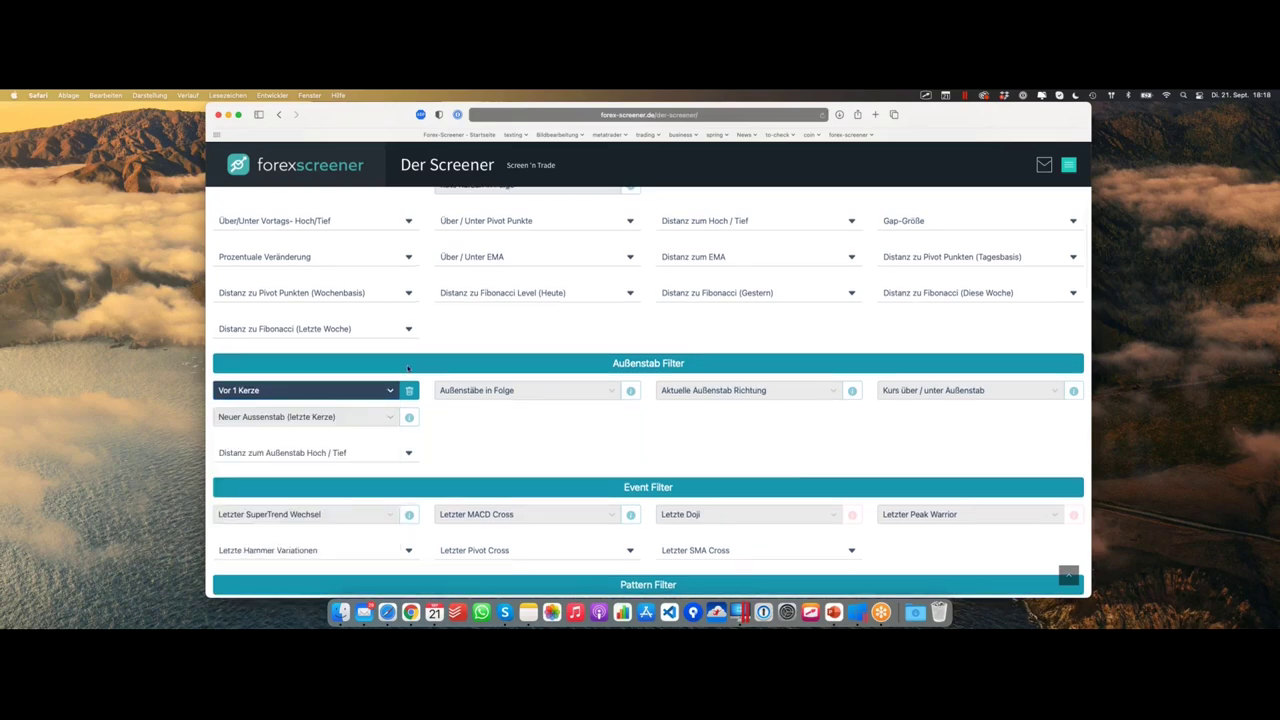
Step: Look over the result cards listed for the Letzter Außenstab filter
scroll(648, 400, down, 1)
scroll(330, 310, down, 5)
scroll(330, 310, up, 3)
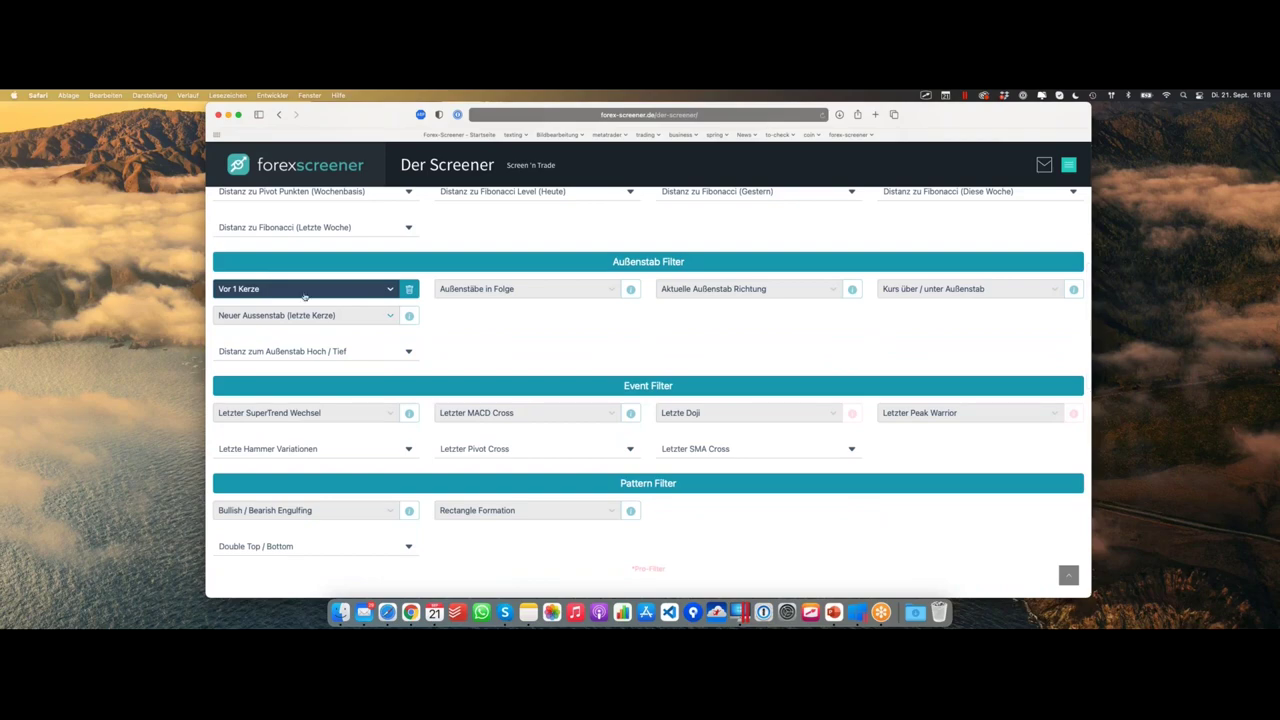
scroll(443, 316, down, 10)
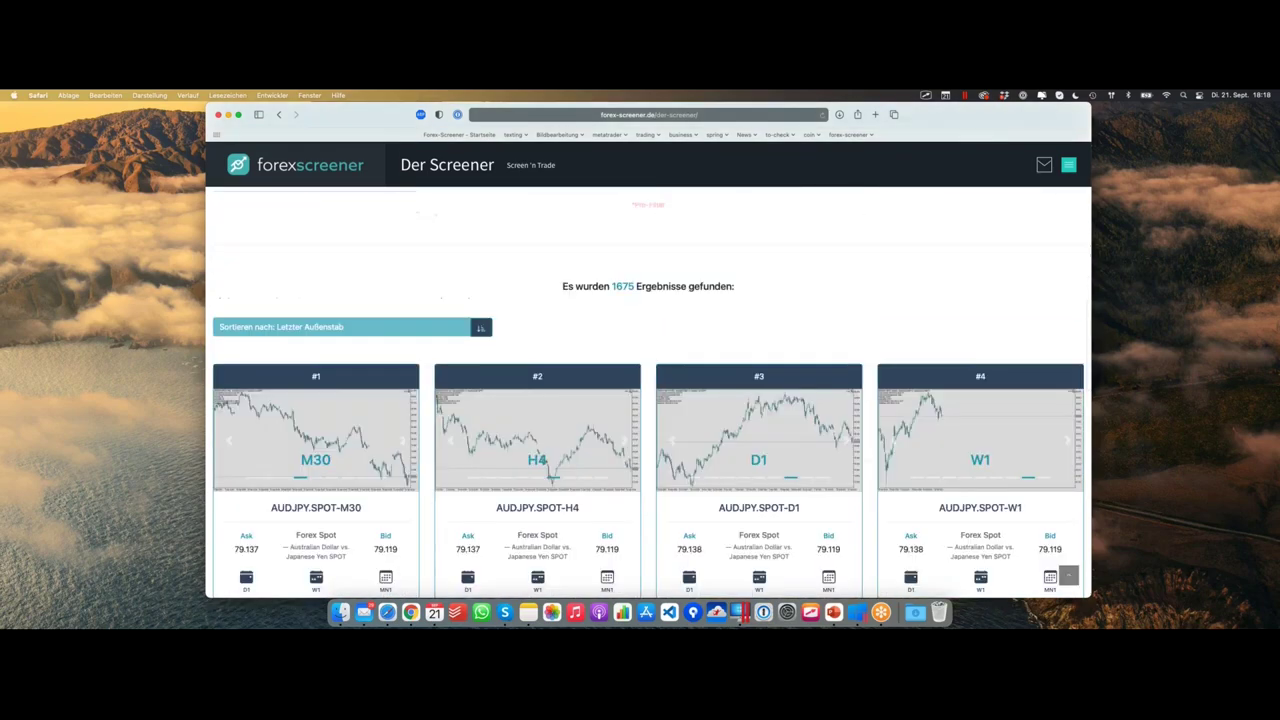
scroll(448, 314, down, 1)
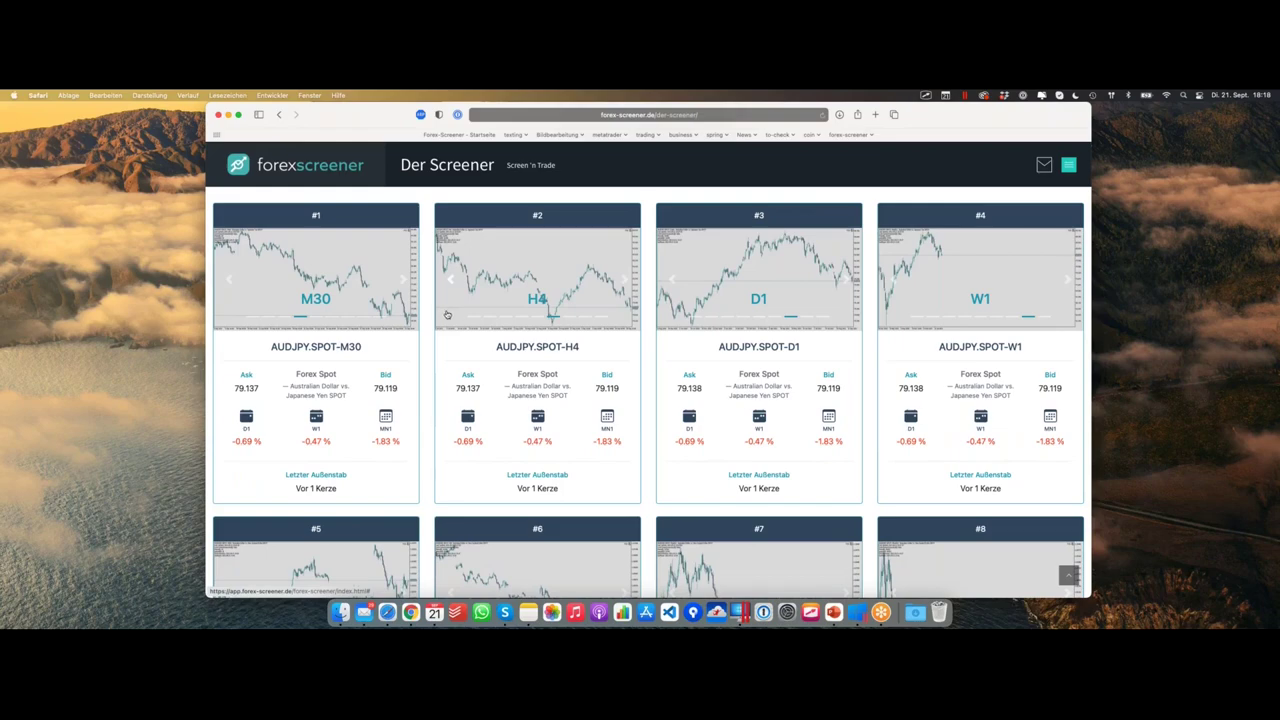
scroll(447, 314, up, 10)
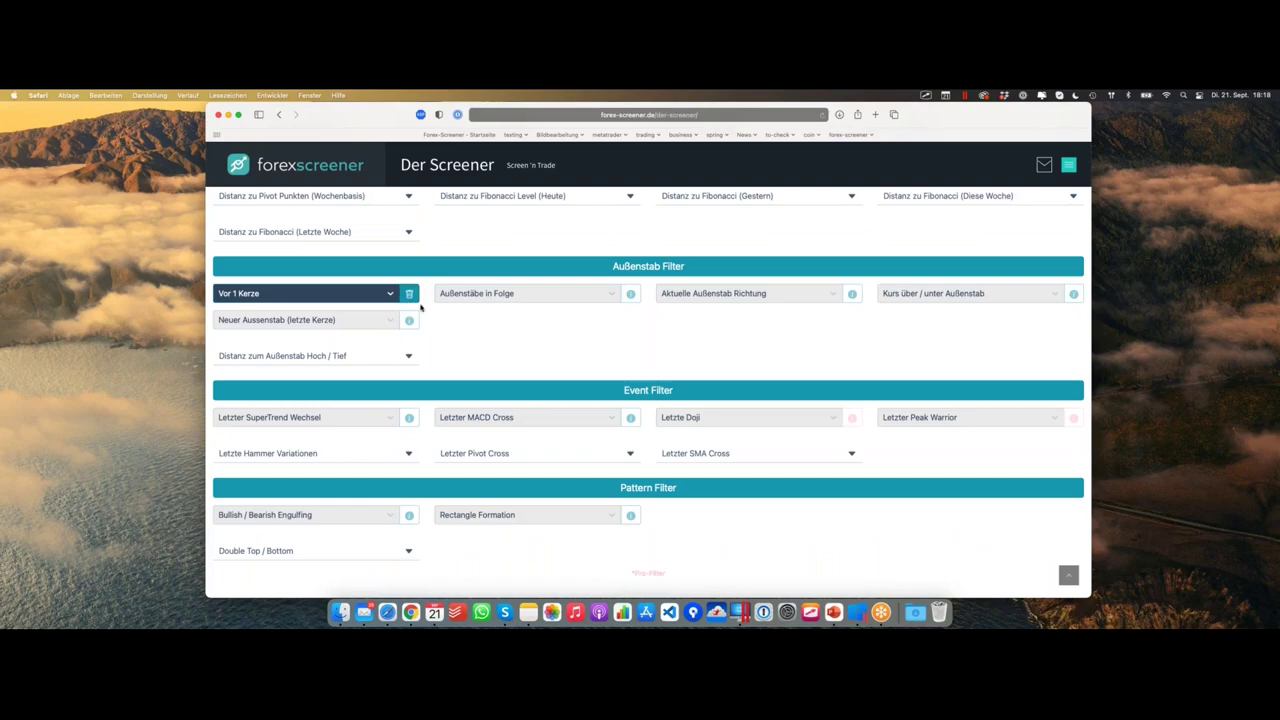
Step: Highlight the number of results found above the result cards to check how many markets match
scroll(418, 306, down, 10)
scroll(420, 308, up, 3)
double_click(620, 346)
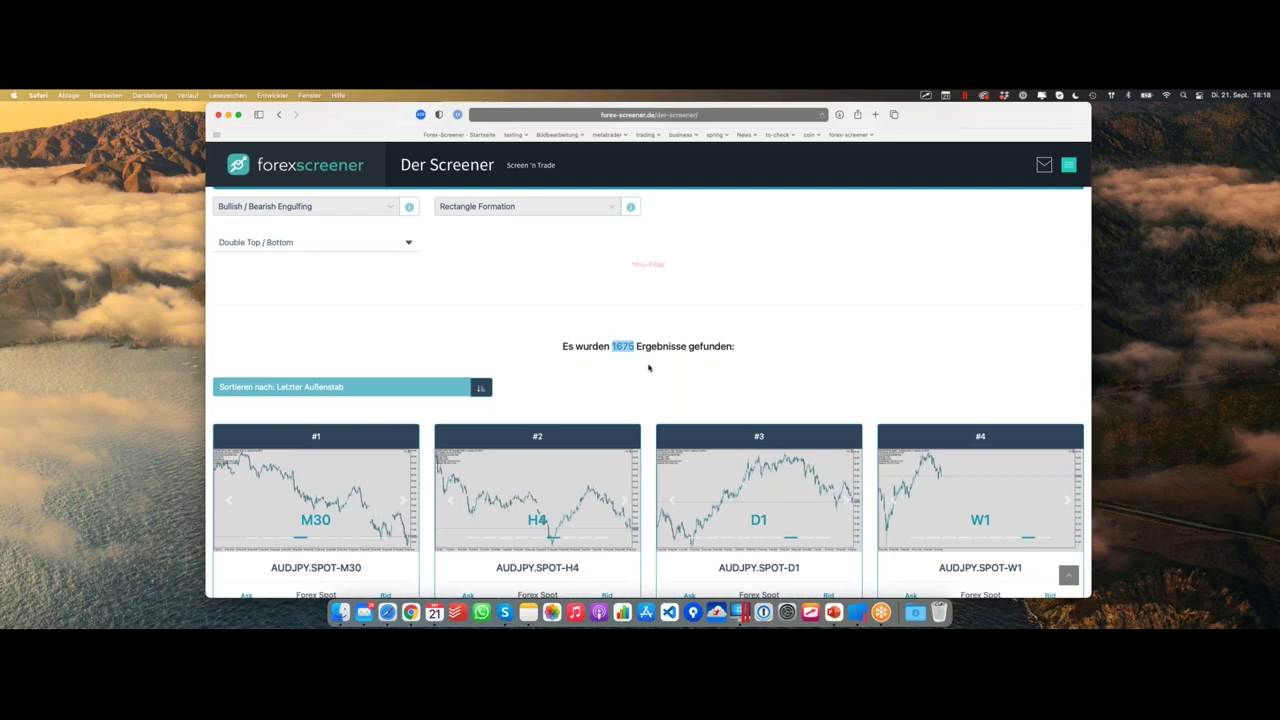
click(645, 361)
drag(612, 346, 671, 370)
scroll(671, 370, down, 1)
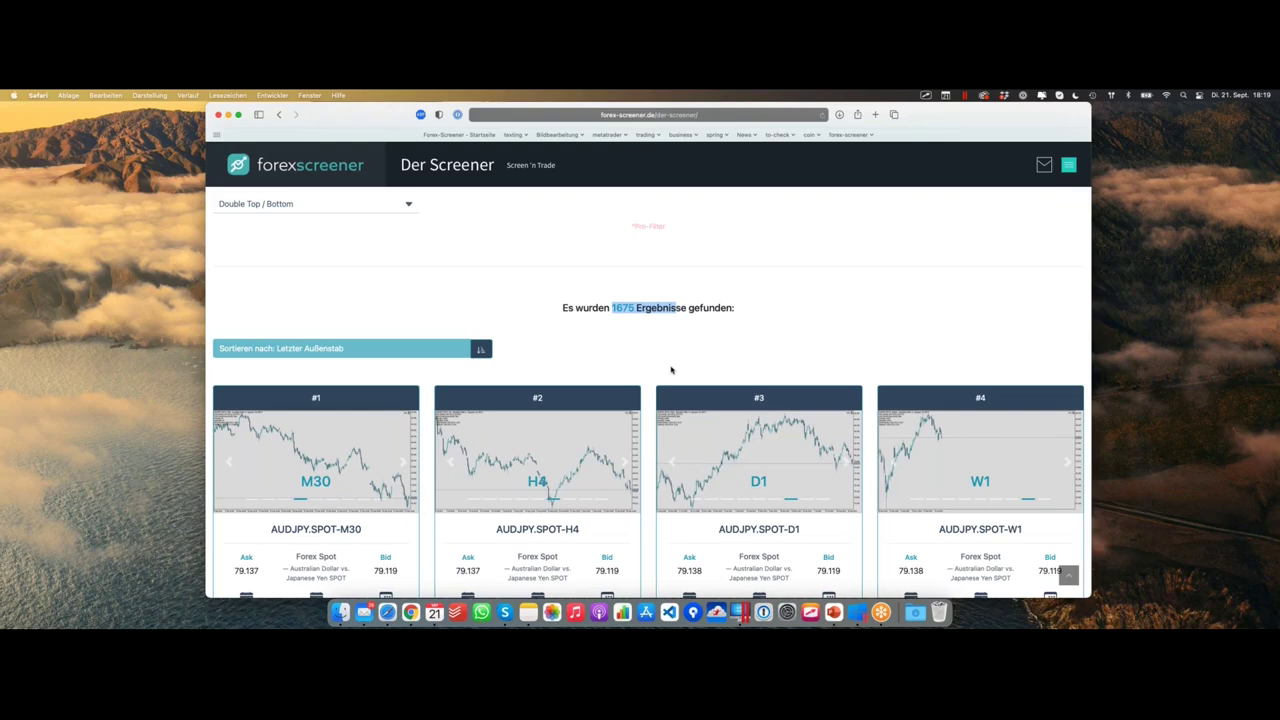
click(630, 324)
Step: Restrict the Zeitintervall basic filter to H1
scroll(629, 323, up, 15)
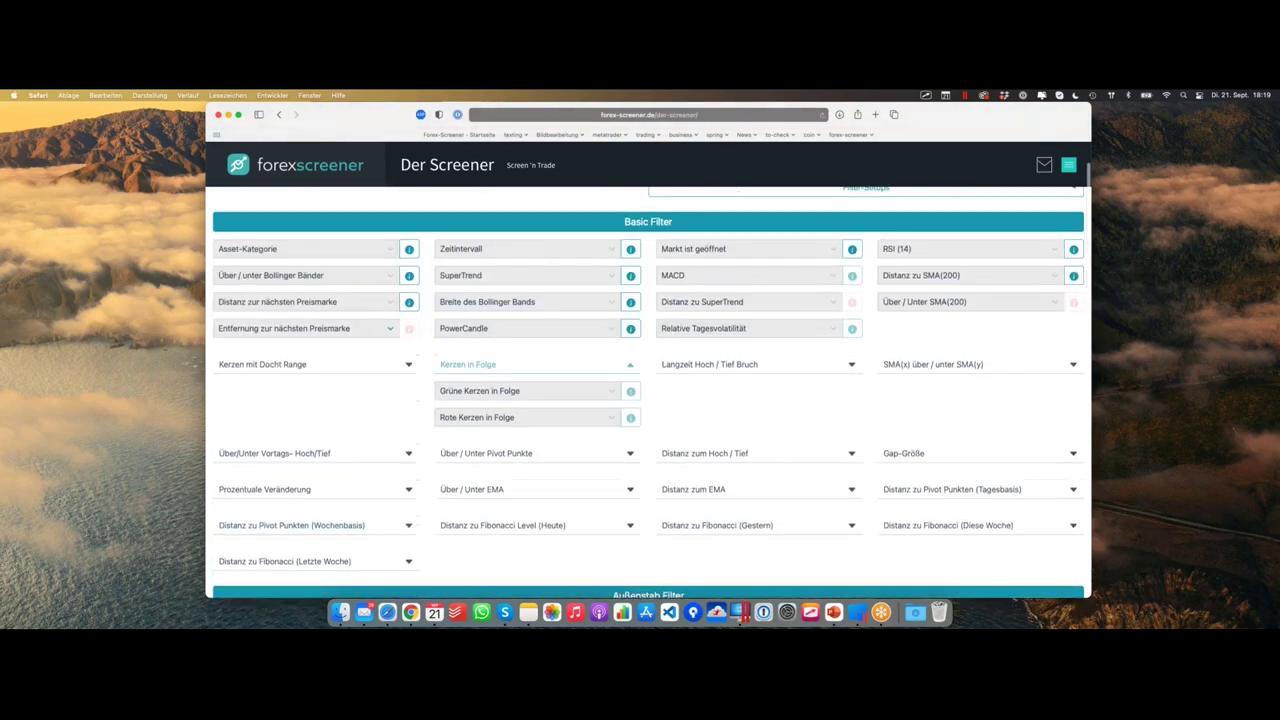
scroll(460, 280, up, 2)
click(460, 271)
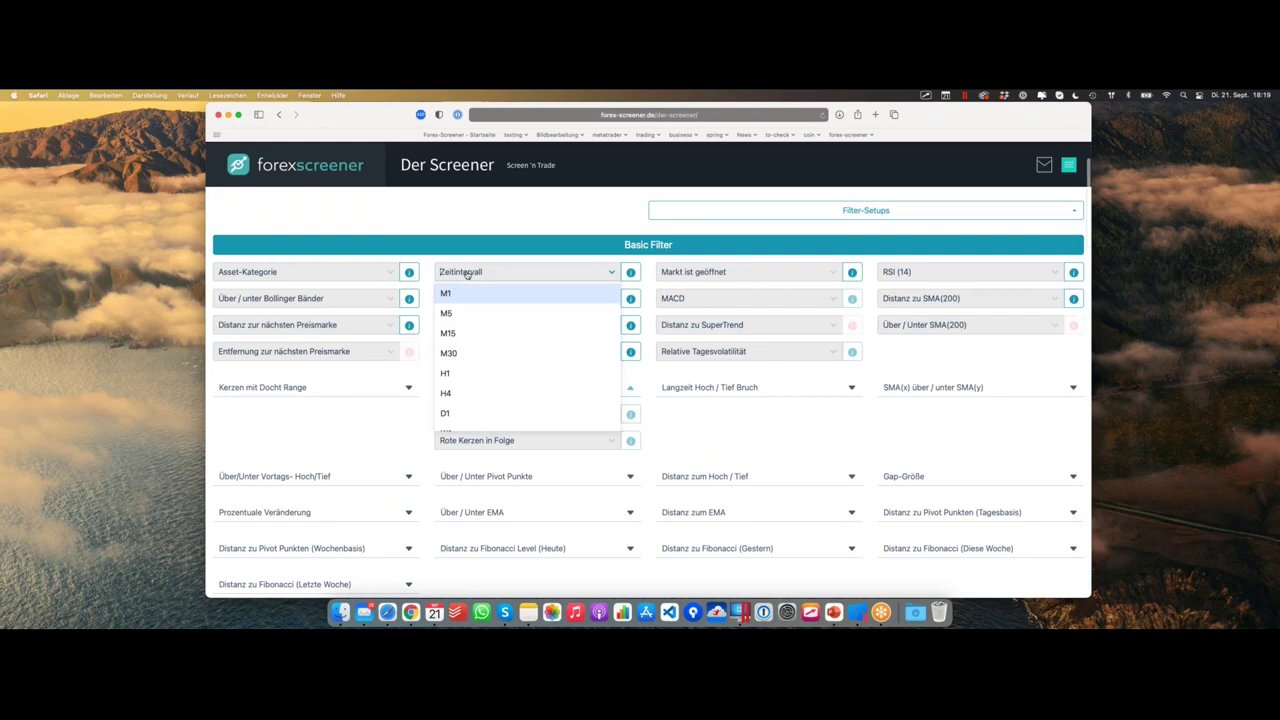
click(463, 372)
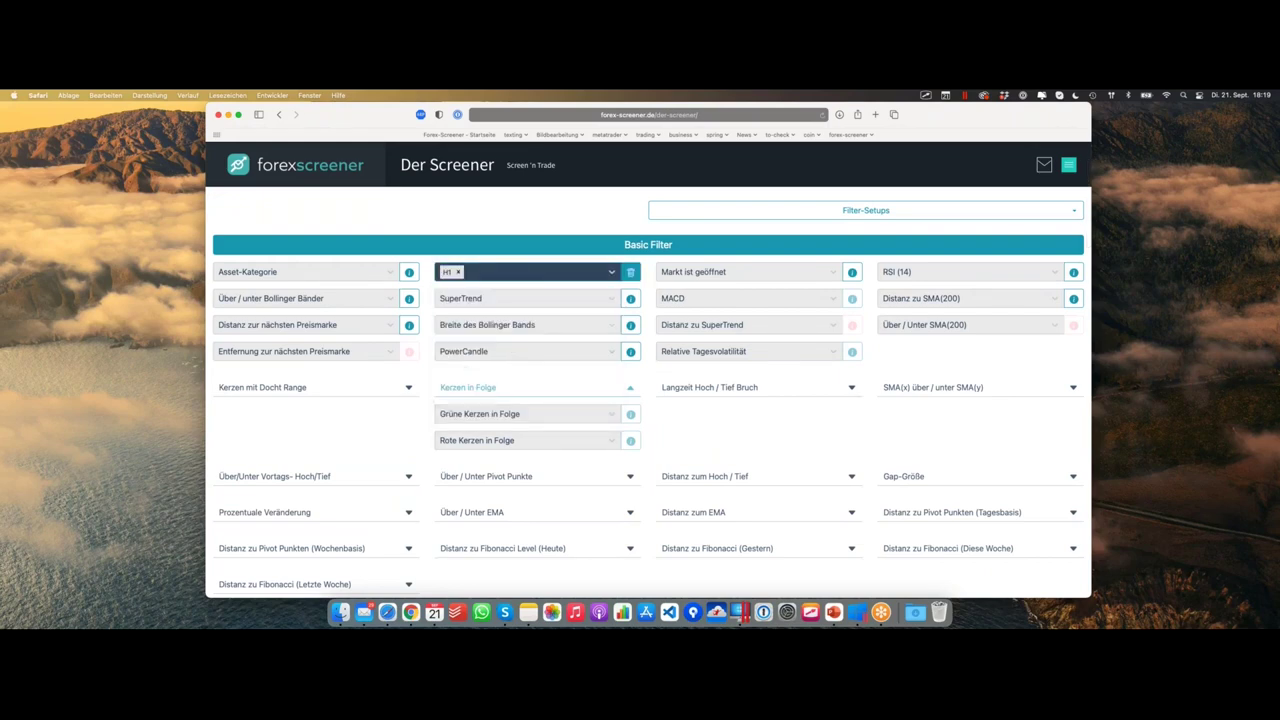
Step: Check the result count for the combined H1 and Letzter Außenstab filters
scroll(441, 303, down, 5)
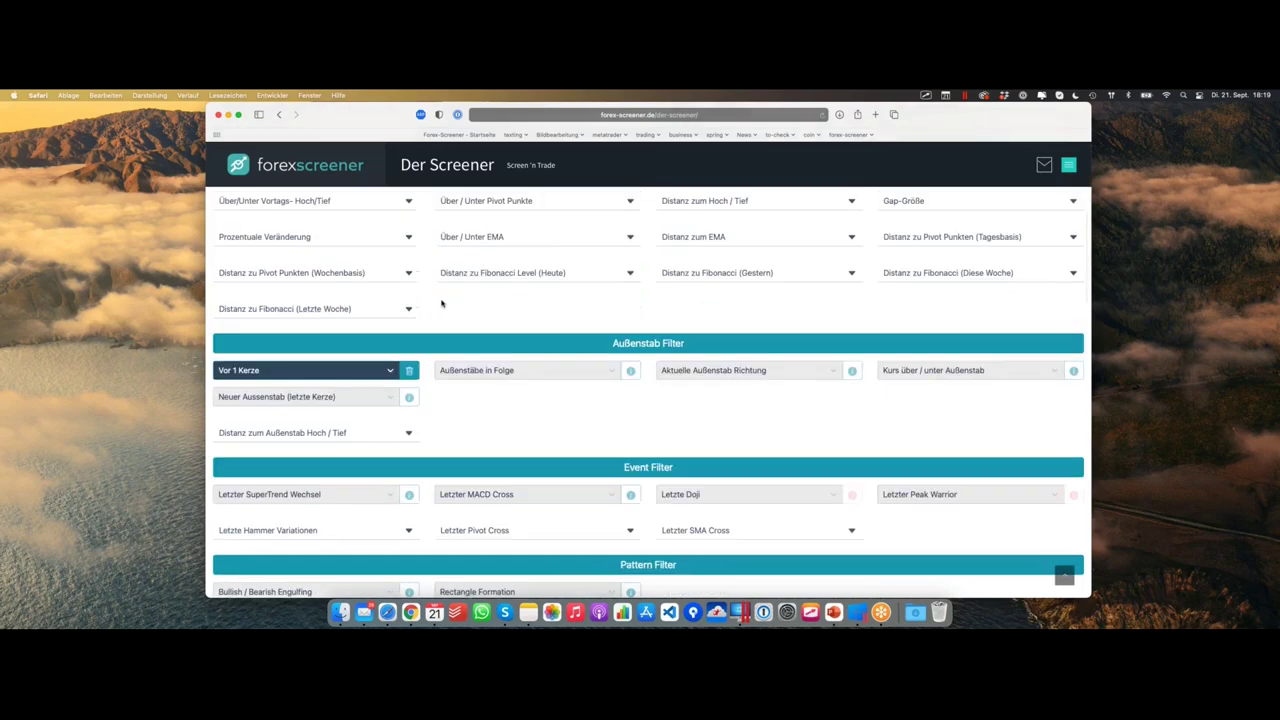
scroll(430, 340, down, 3)
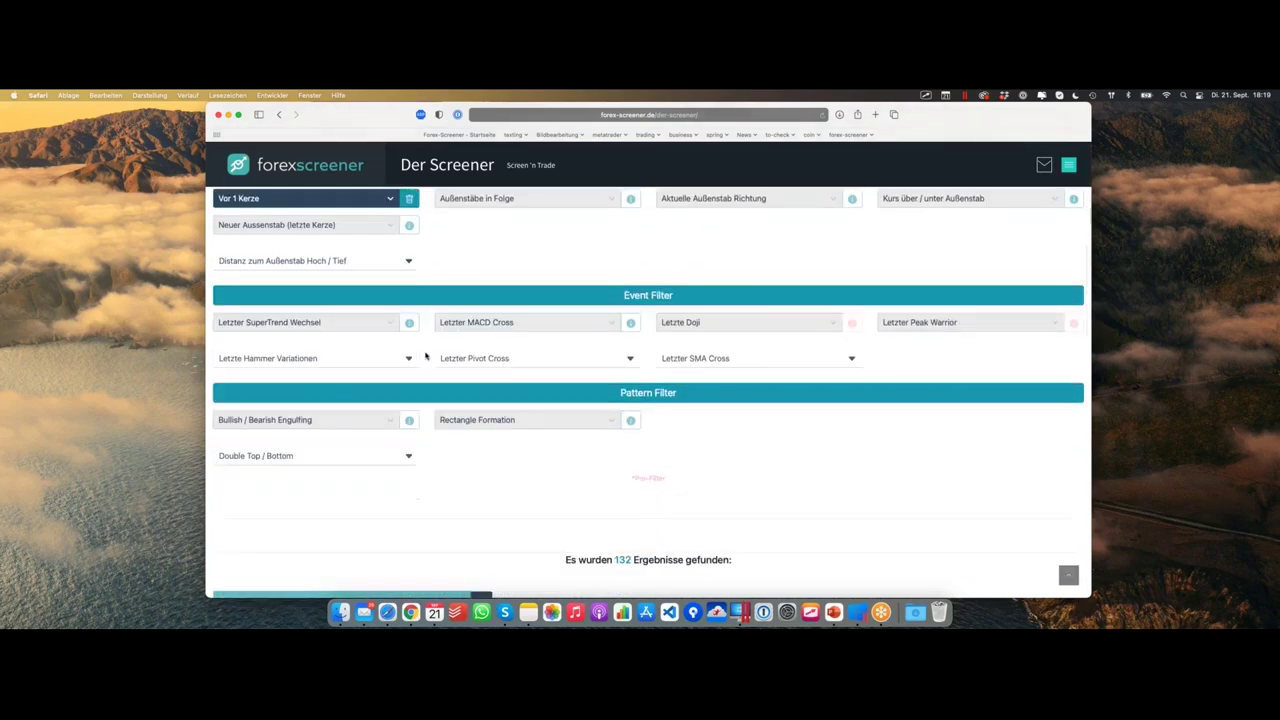
scroll(426, 355, down, 3)
drag(614, 420, 634, 421)
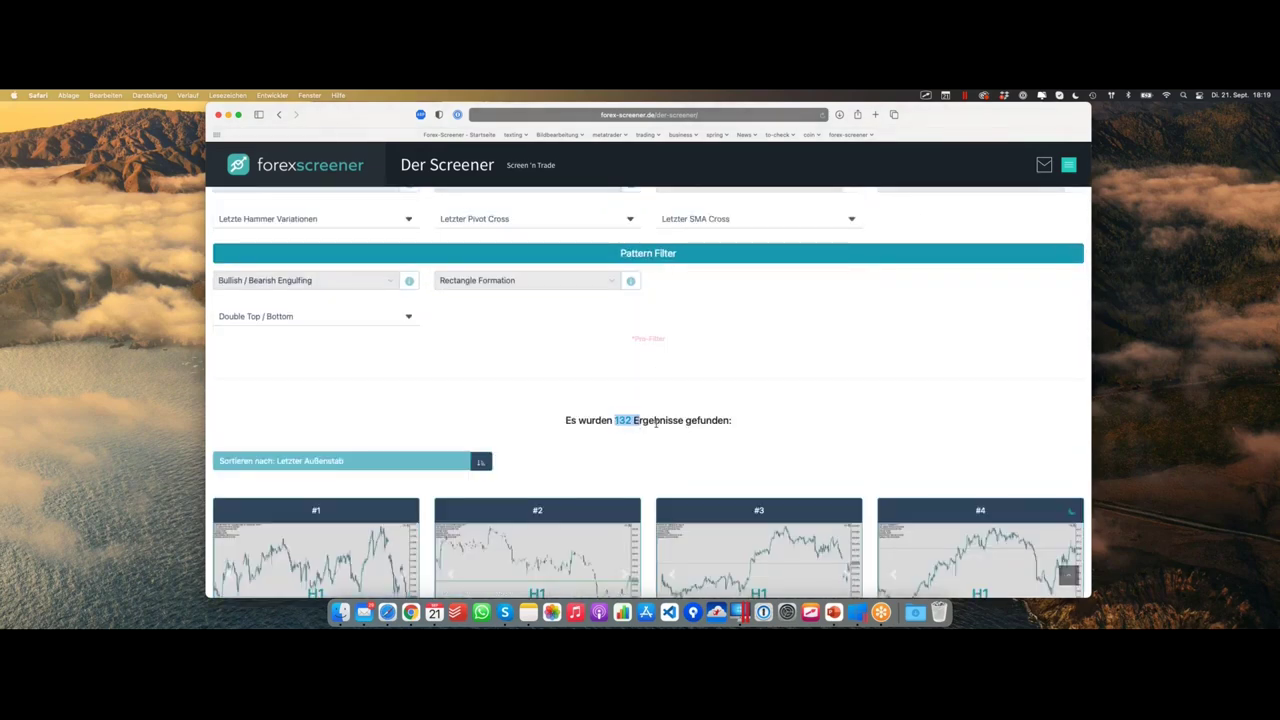
click(622, 405)
Step: Remove the Vor 1 Kerze value from the Letzter Außenstab filter
scroll(622, 400, up, 2)
scroll(410, 300, up, 4)
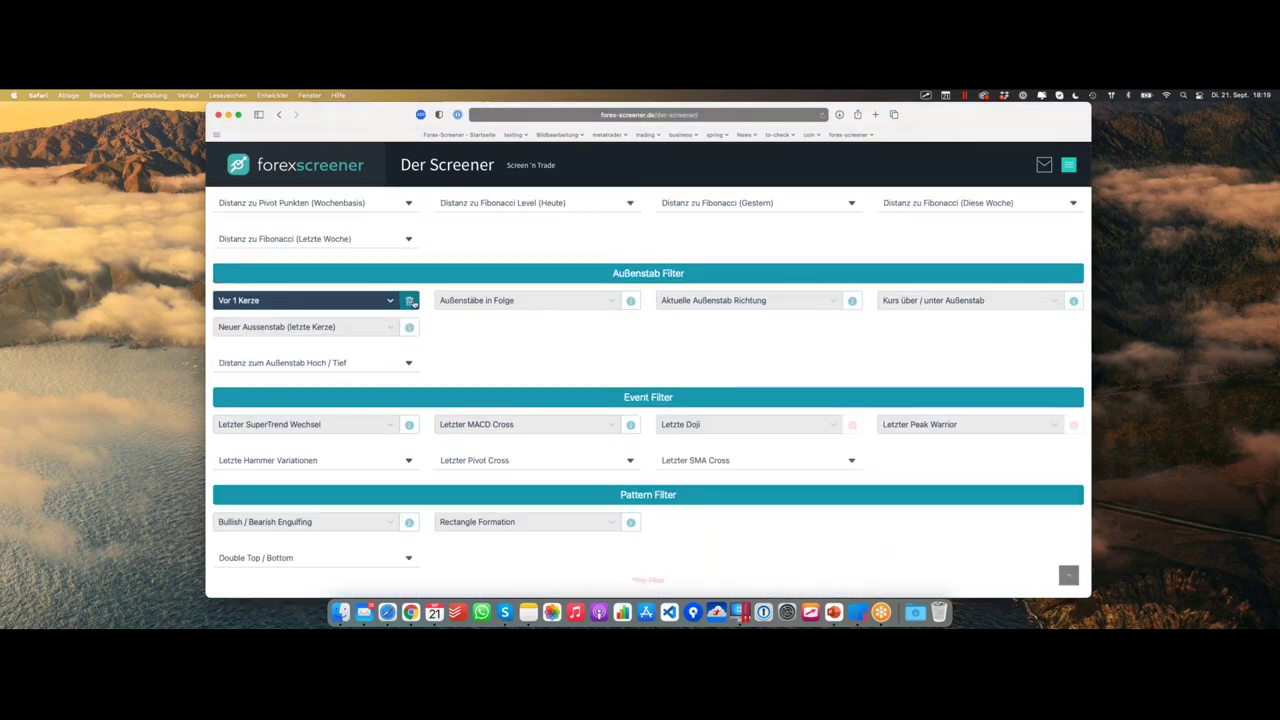
scroll(411, 302, down, 1)
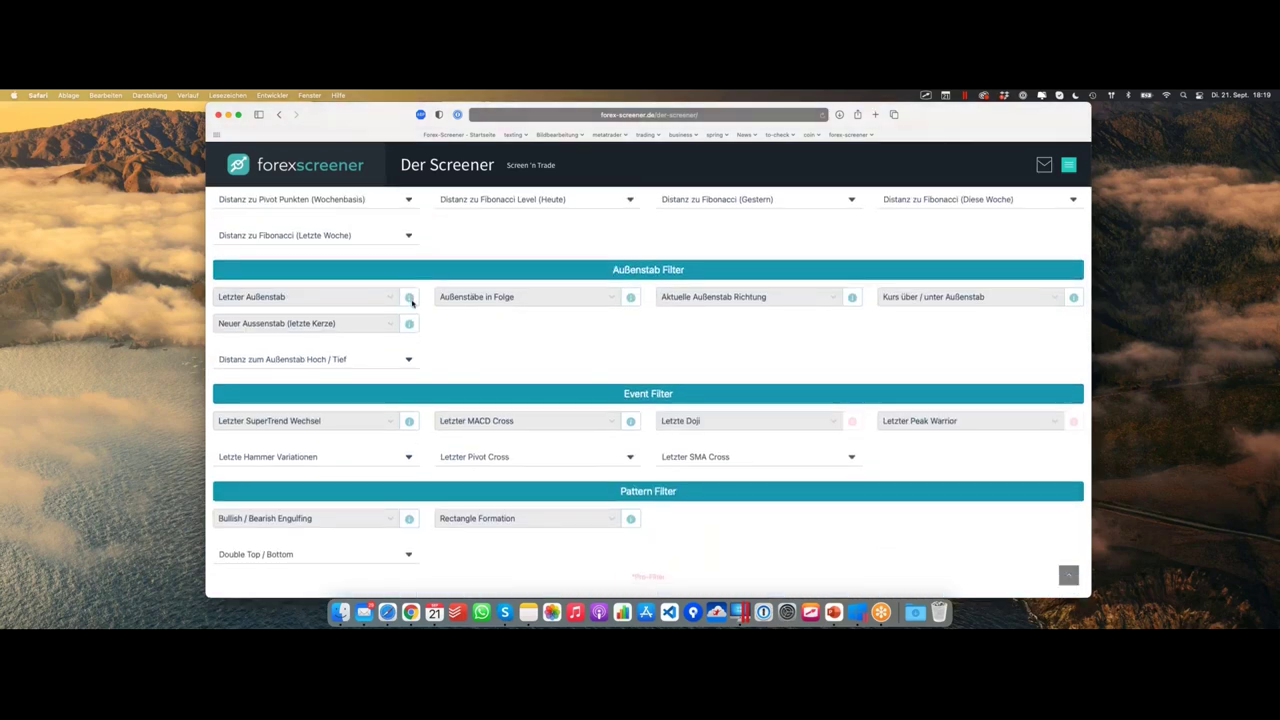
Step: Set the Außenstäbe in Folge filter to 6 Außenstäbe in Folge
click(586, 298)
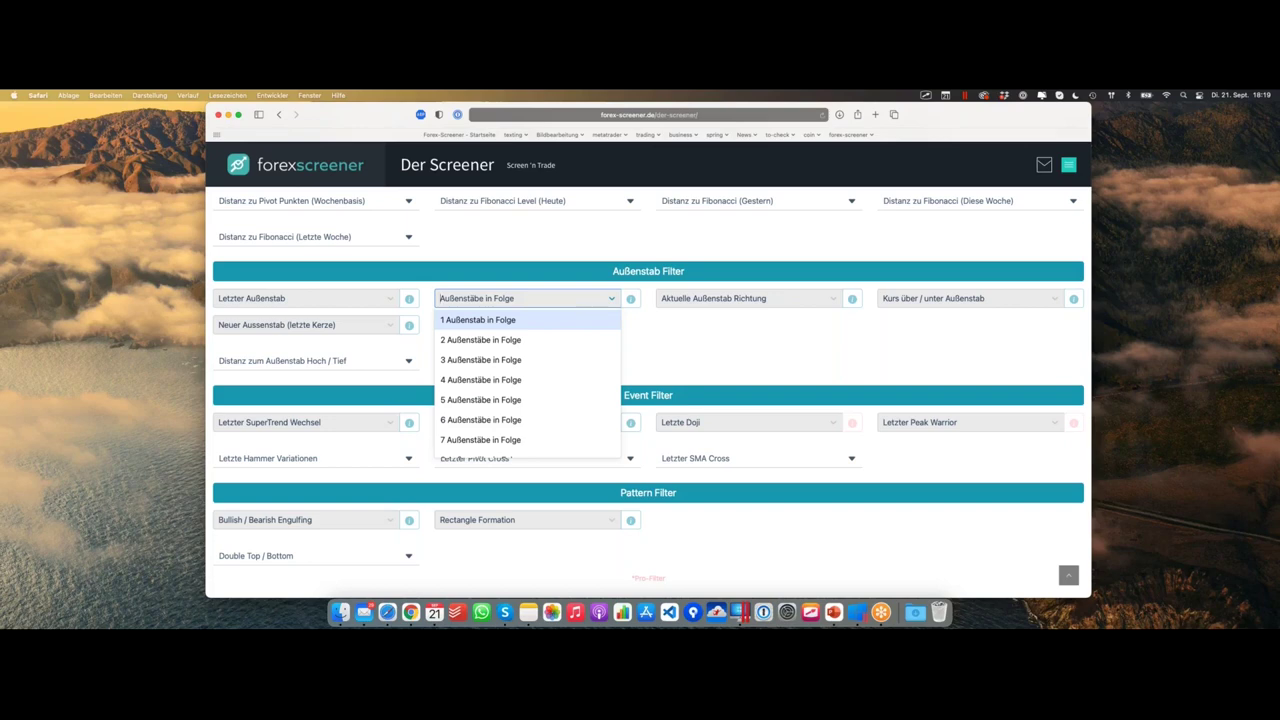
scroll(540, 374, down, 1)
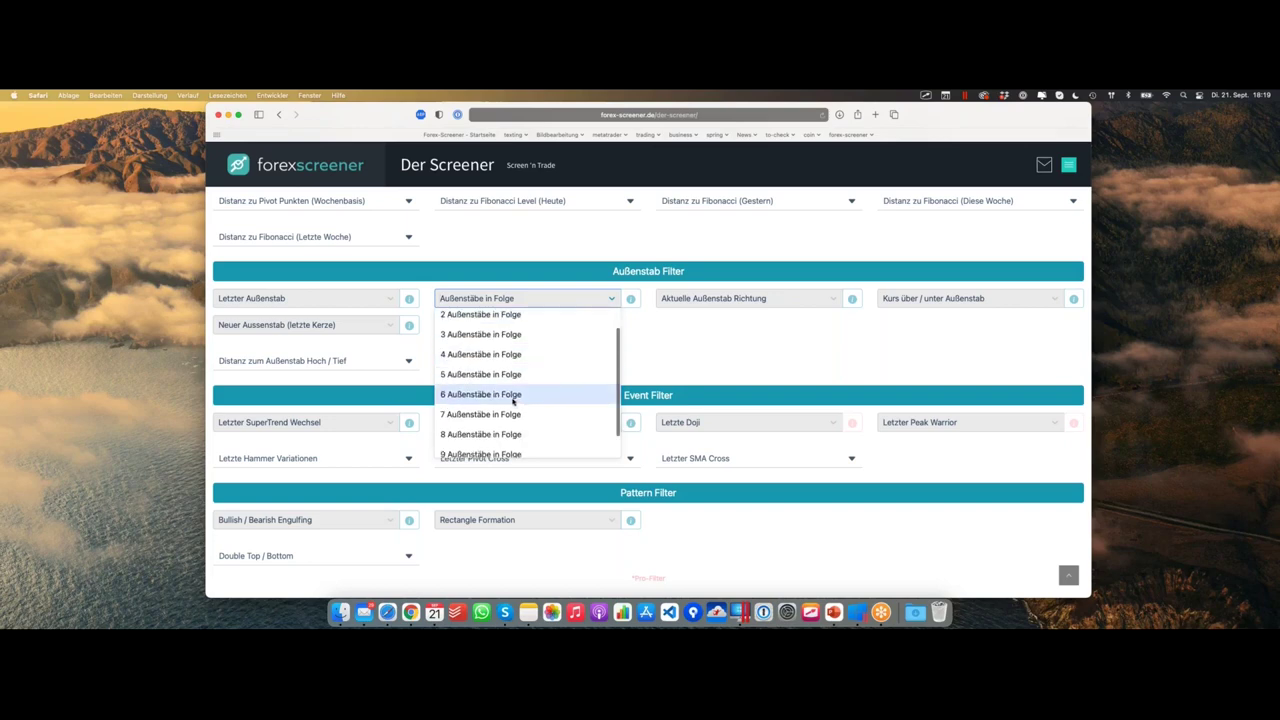
click(513, 399)
scroll(548, 310, down, 1)
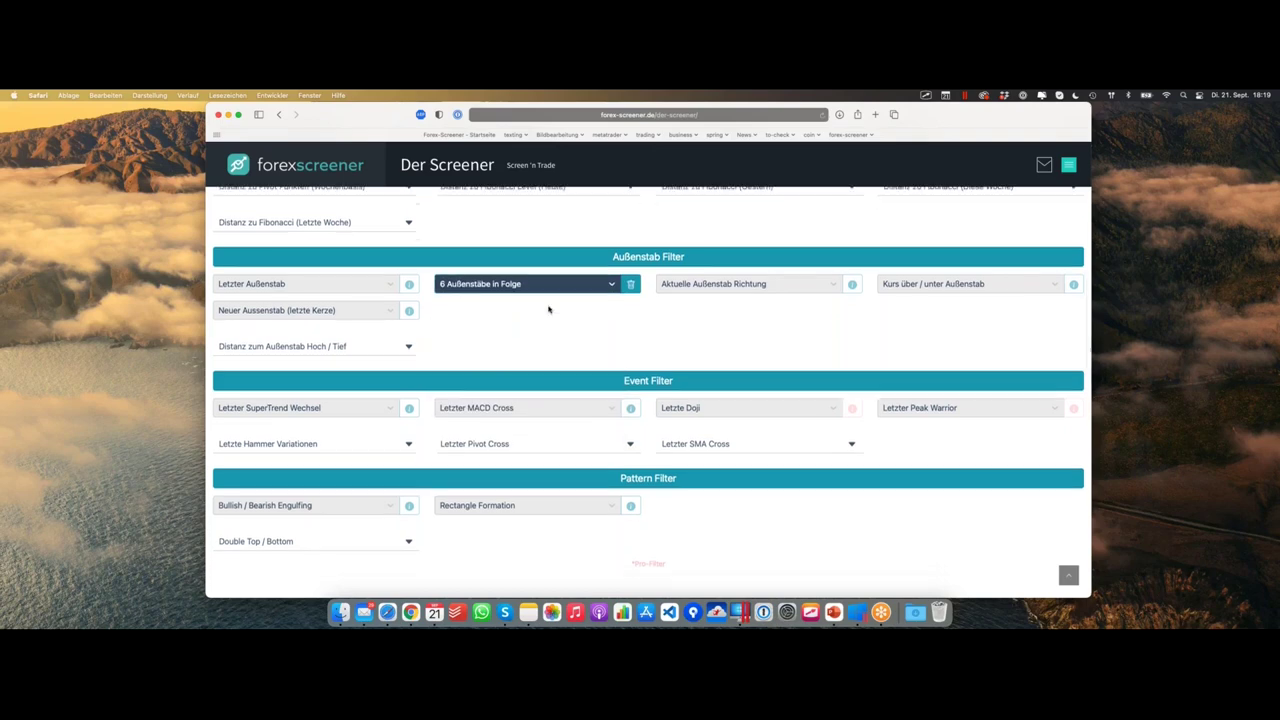
scroll(495, 277, up, 1)
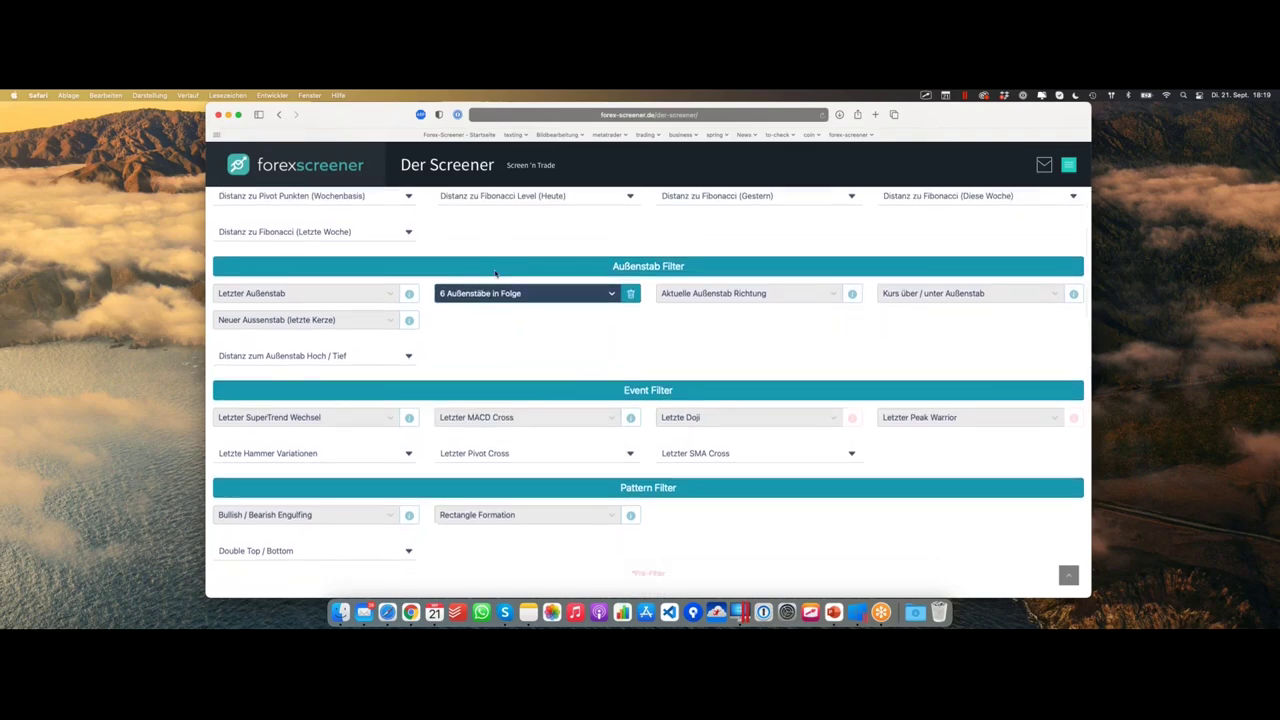
Step: Open the USDCHF.SPOT-H1 result's chart in MetaTrader and turn on automatic scrolling to the latest candles
scroll(495, 277, down, 5)
scroll(623, 372, down, 3)
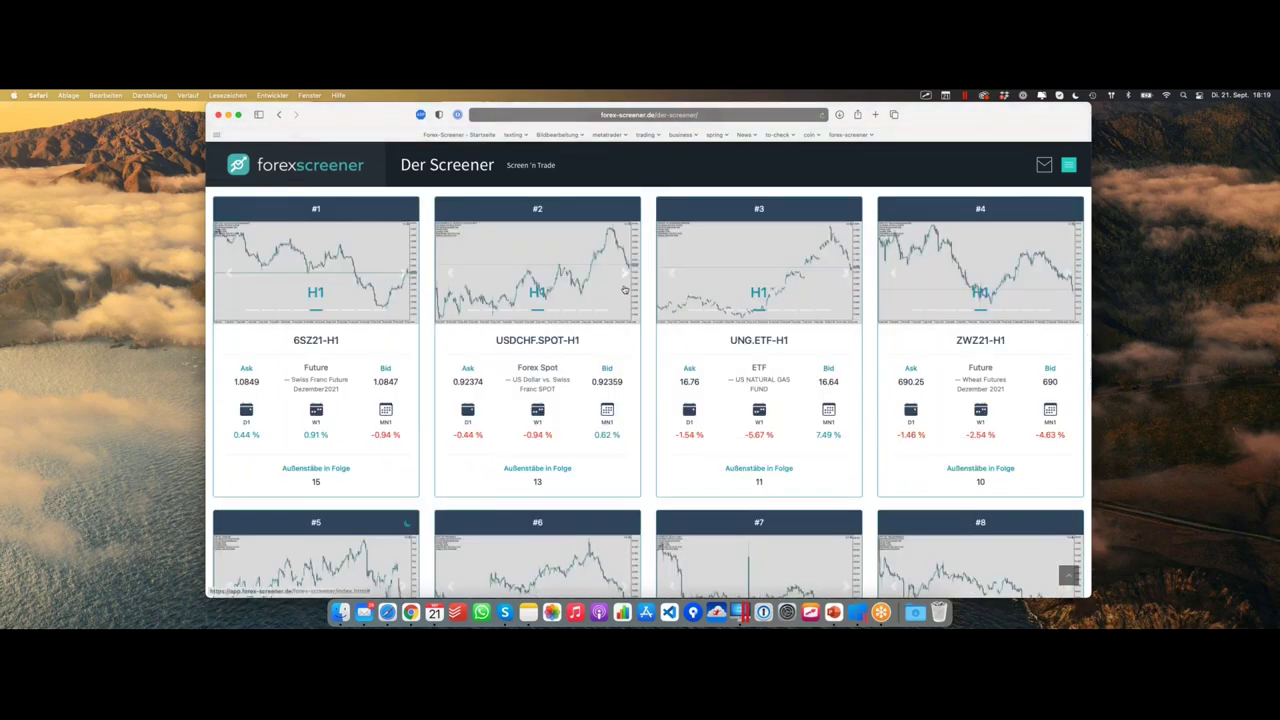
click(627, 288)
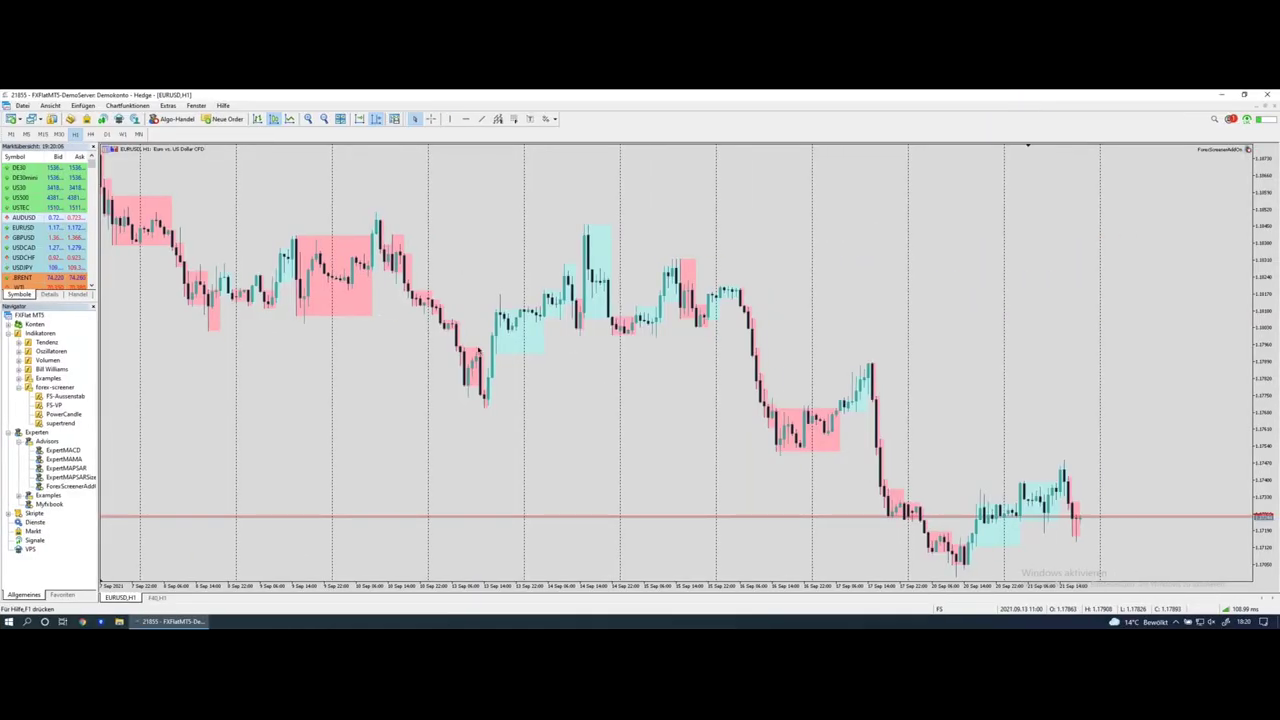
scroll(730, 300, up, 3)
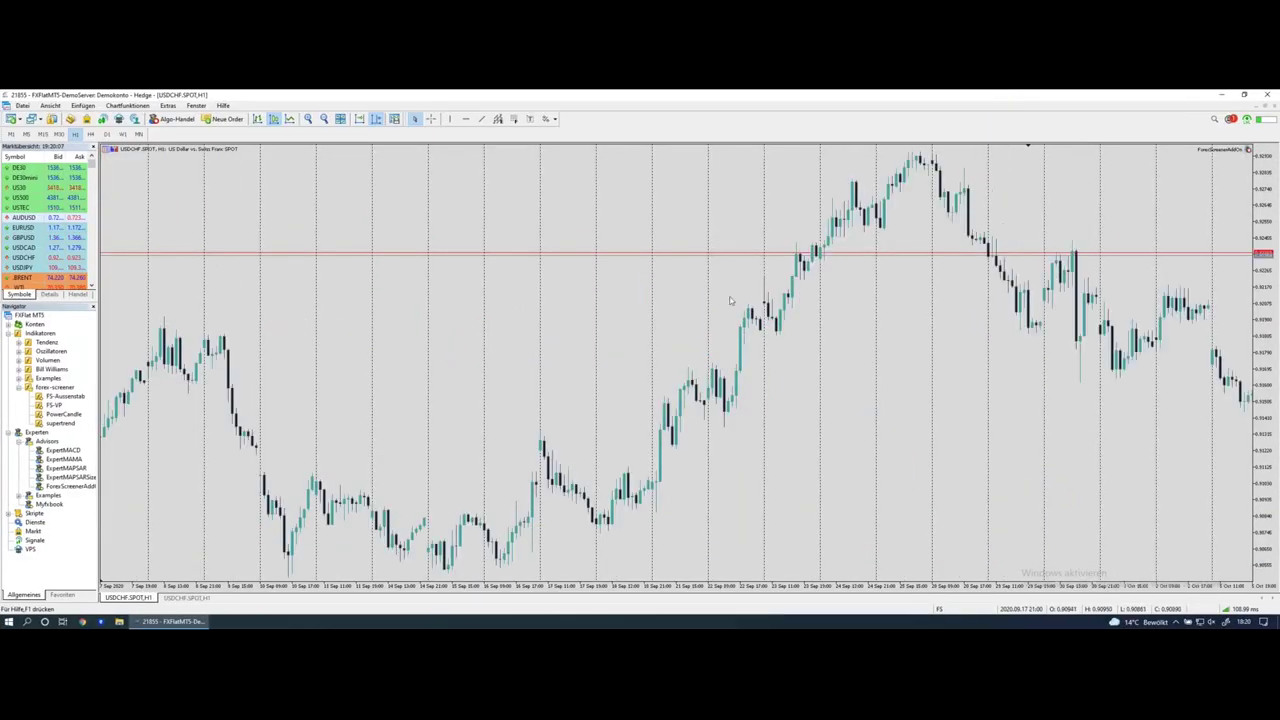
click(364, 120)
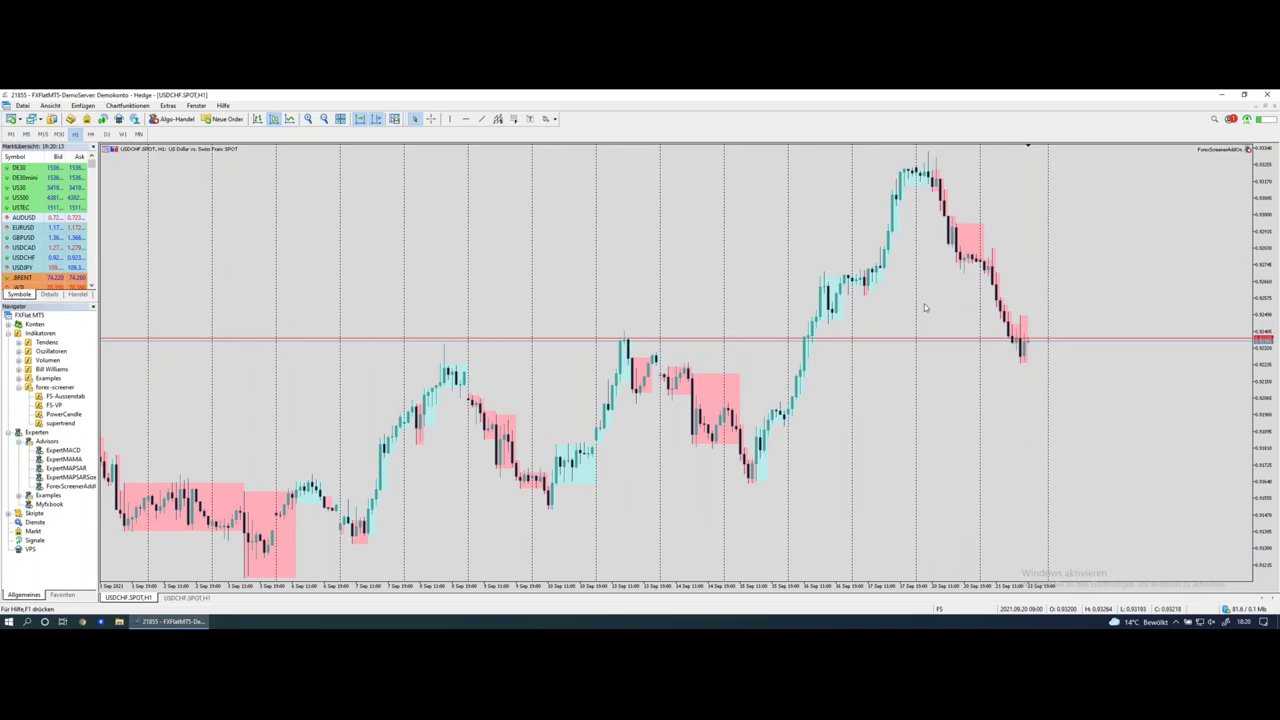
Step: Compare the Außenstäbe in Folge value on the USDCHF.SPOT-H1 result with the recent outside bars on its MetaTrader chart
key(ctrl+Left)
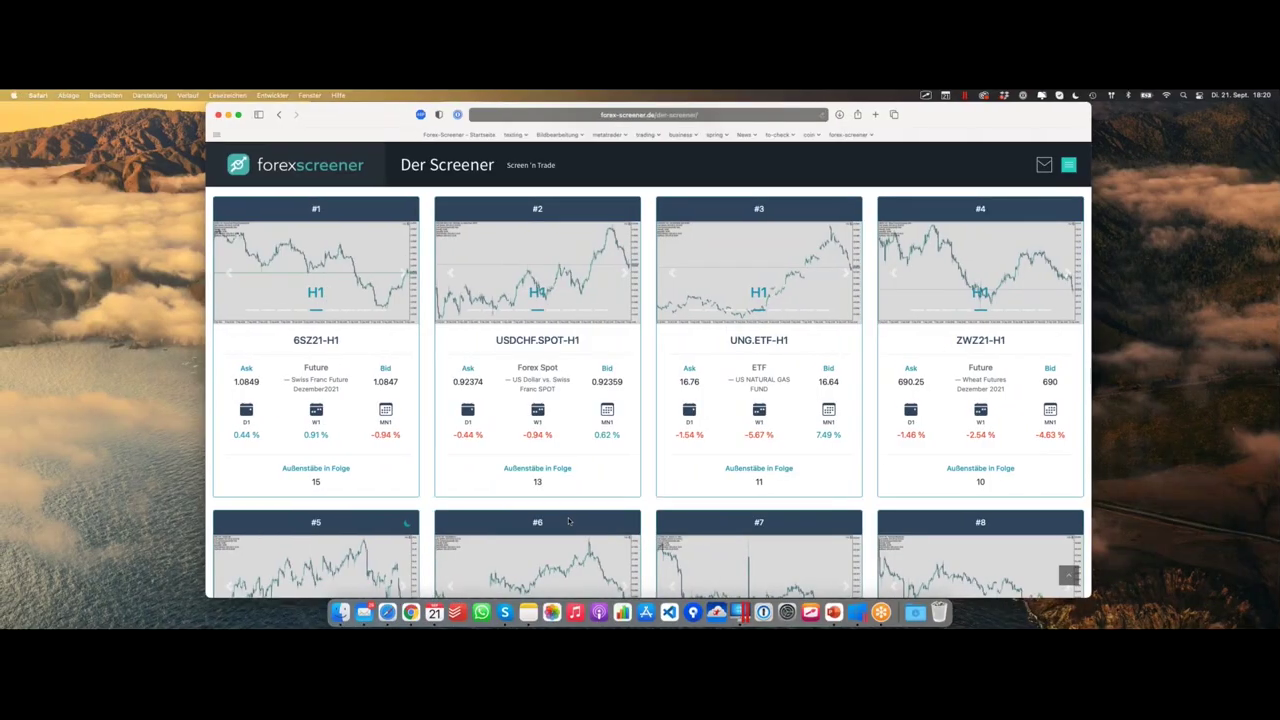
mouse_move(548, 505)
mouse_down()
mouse_move(519, 475)
mouse_move(527, 465)
mouse_move(545, 503)
mouse_up()
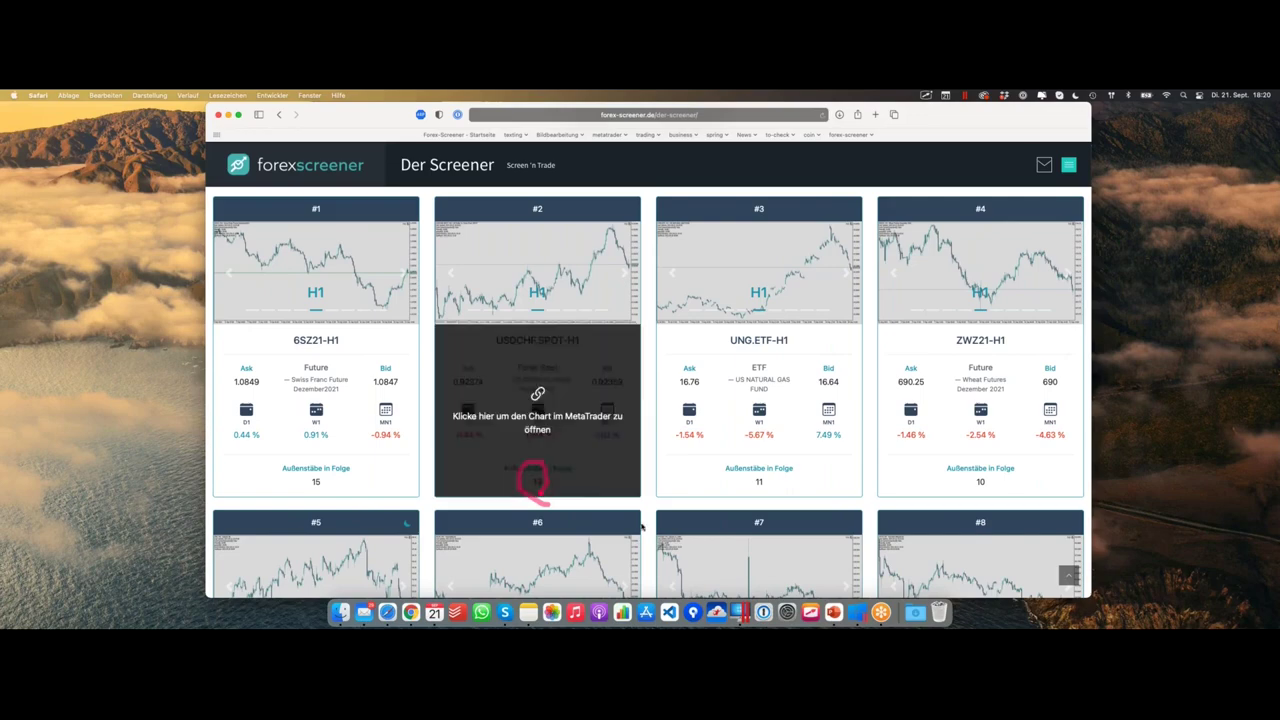
click(600, 420)
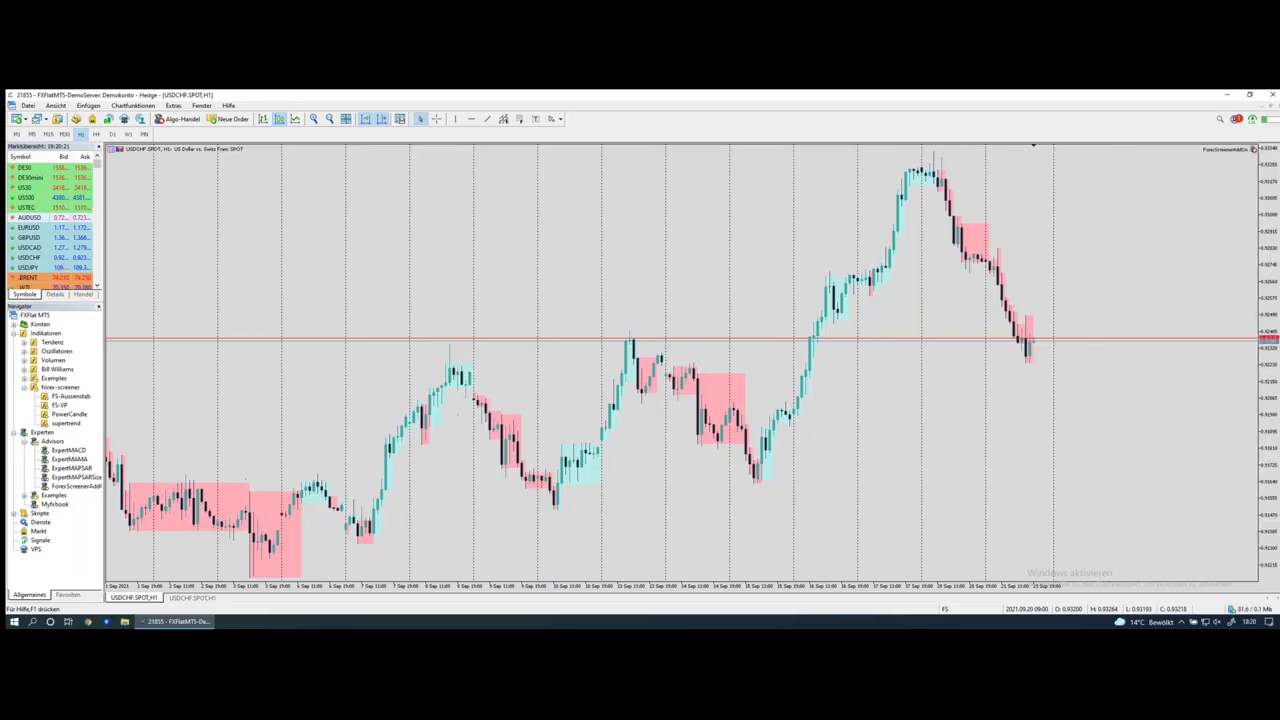
mouse_move(933, 166)
mouse_down()
mouse_move(986, 224)
mouse_move(1022, 336)
mouse_up()
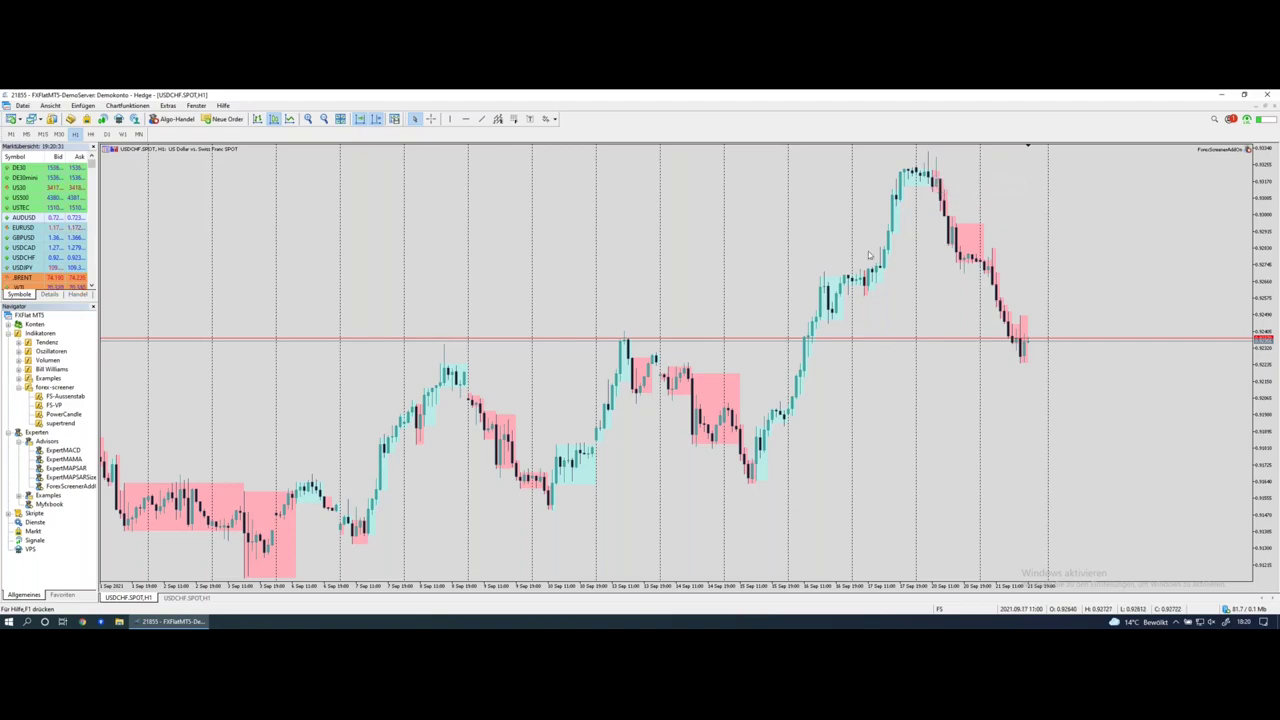
Step: Return to the screener and clear the 6 Außenstäbe in Folge value from the Außenstäbe in Folge filter
key(ctrl+Left)
scroll(648, 400, up, 5)
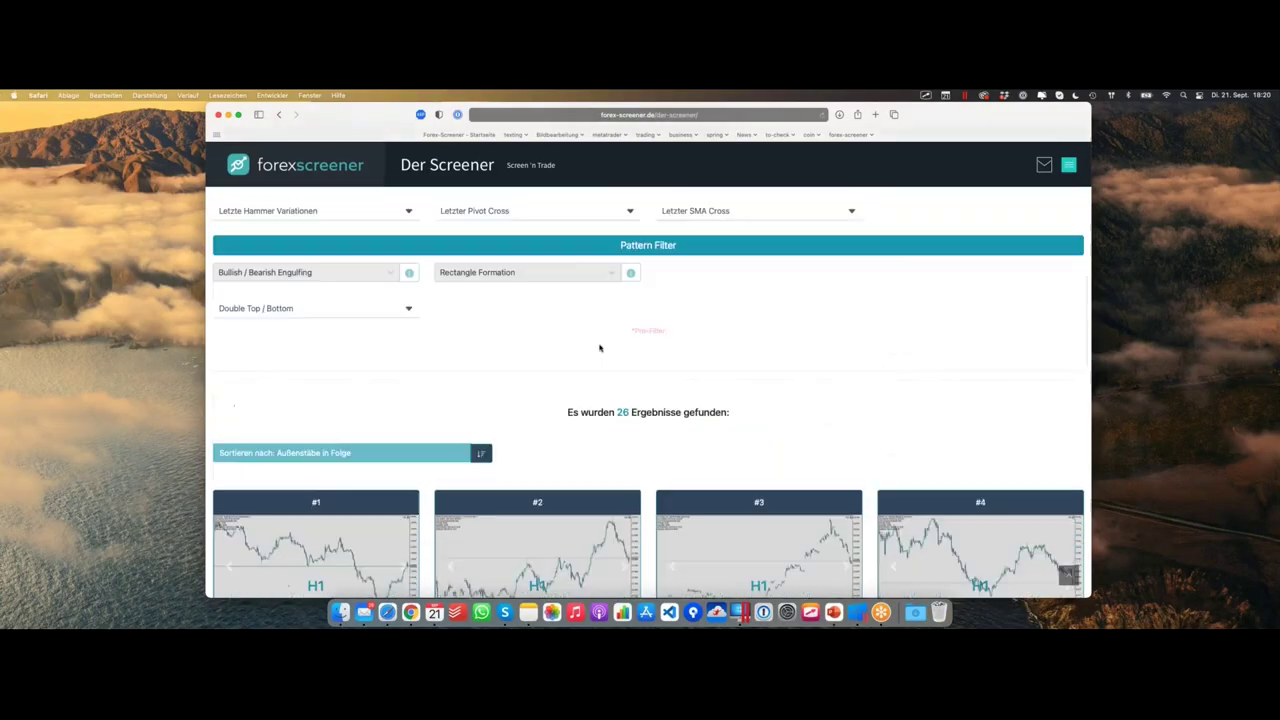
scroll(648, 400, up, 2)
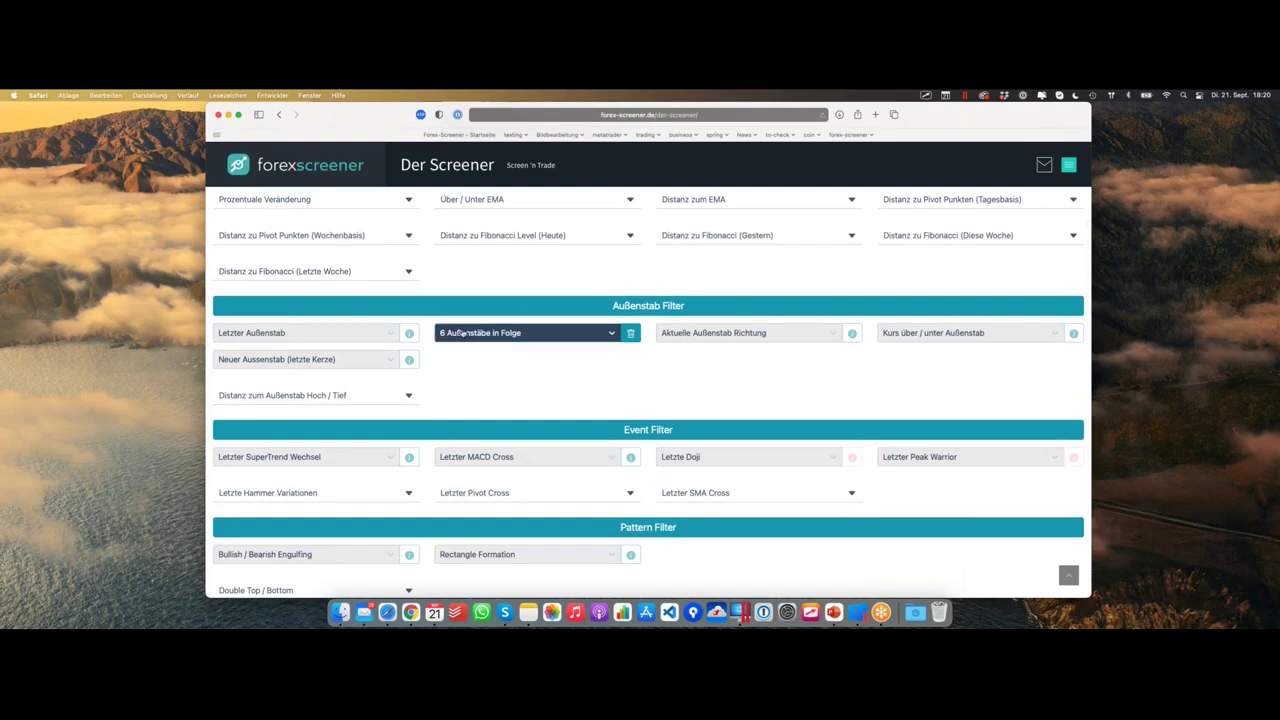
click(505, 335)
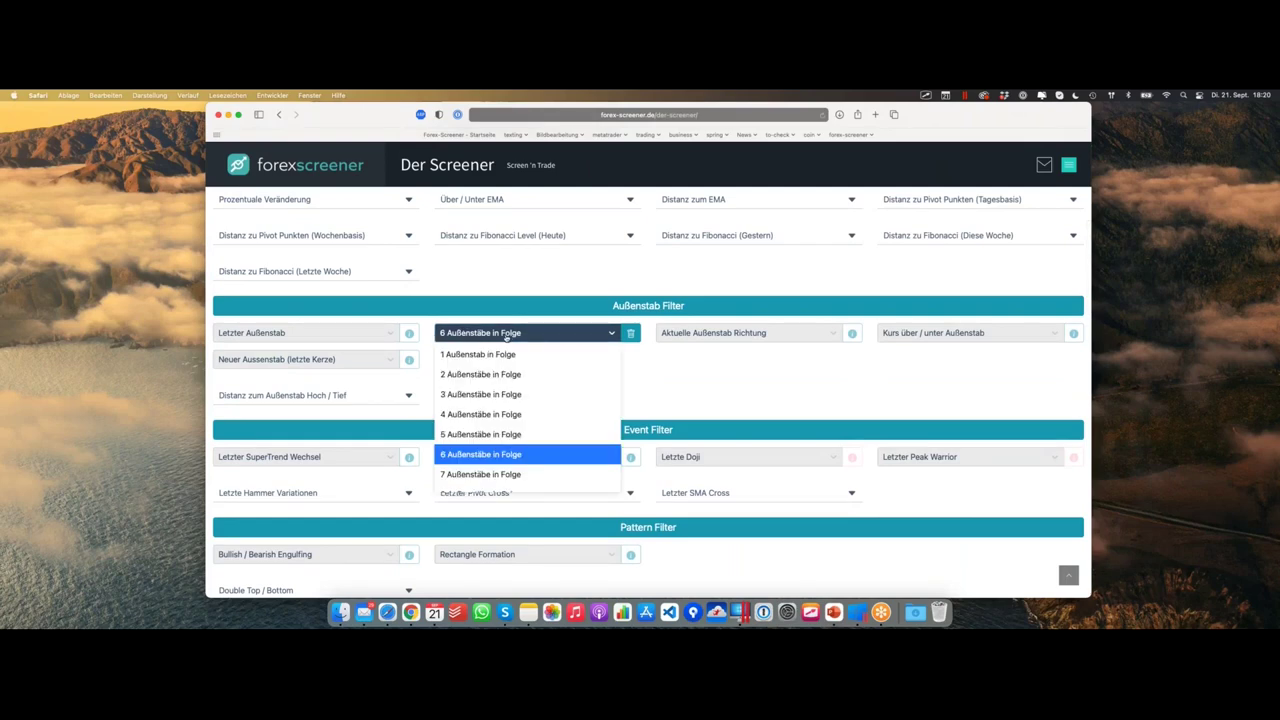
click(525, 335)
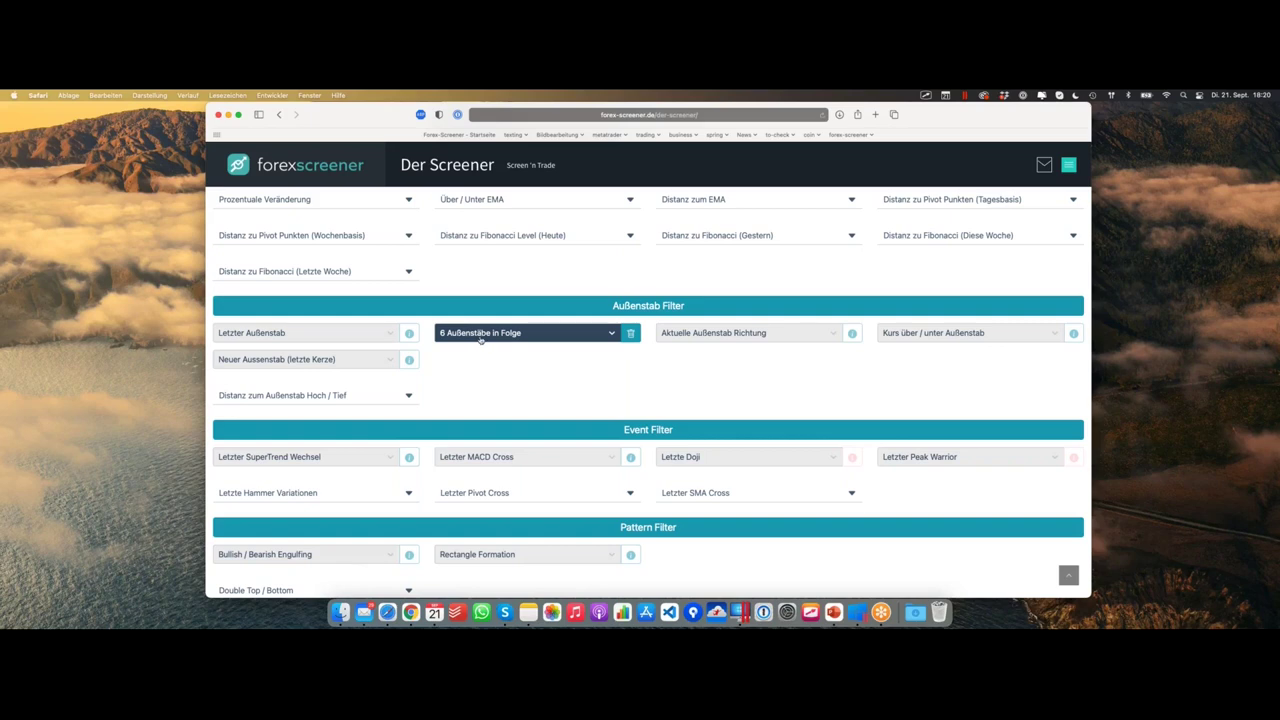
click(631, 336)
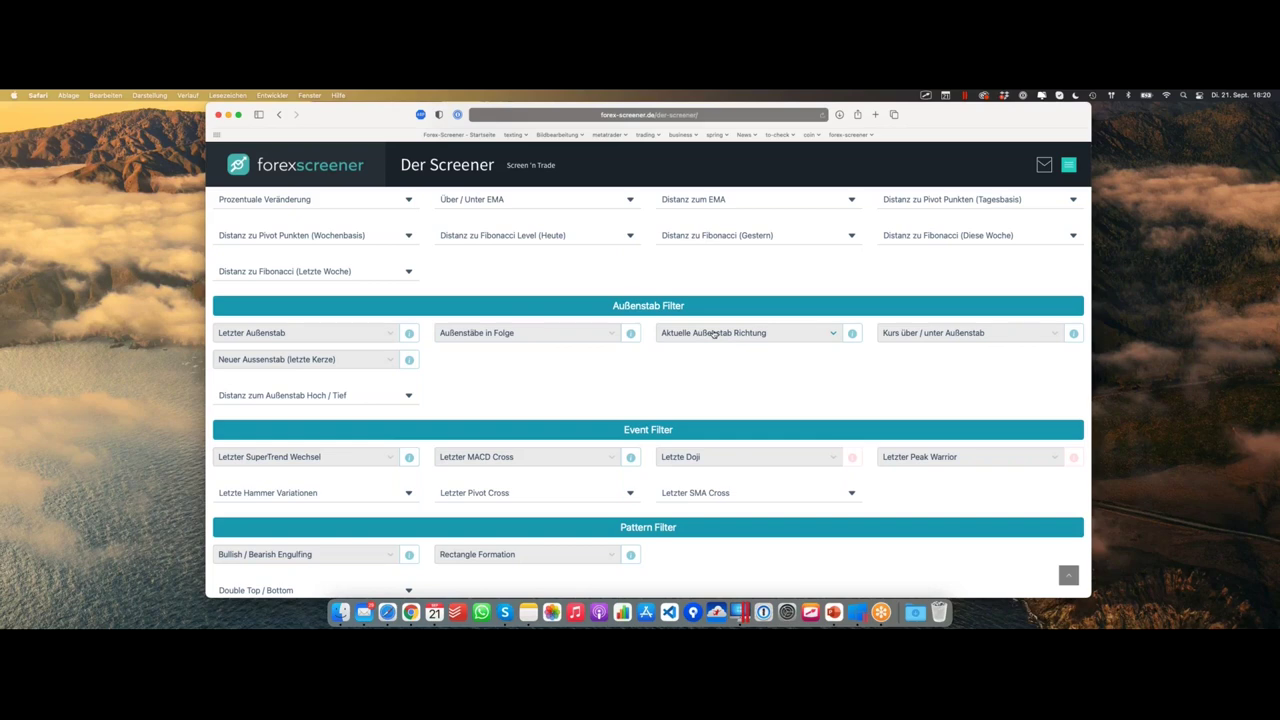
Step: Set the Aktuelle Außenstab Richtung filter to Aufwärts and check the number of results
click(713, 334)
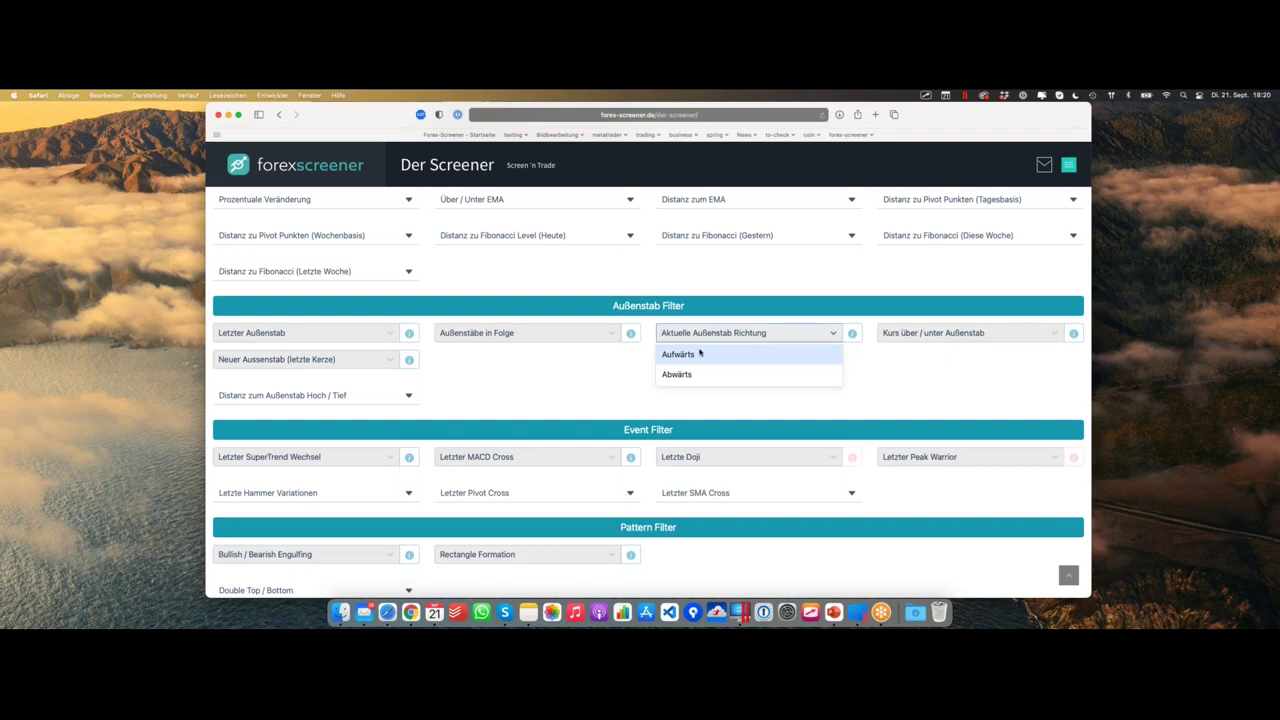
click(700, 354)
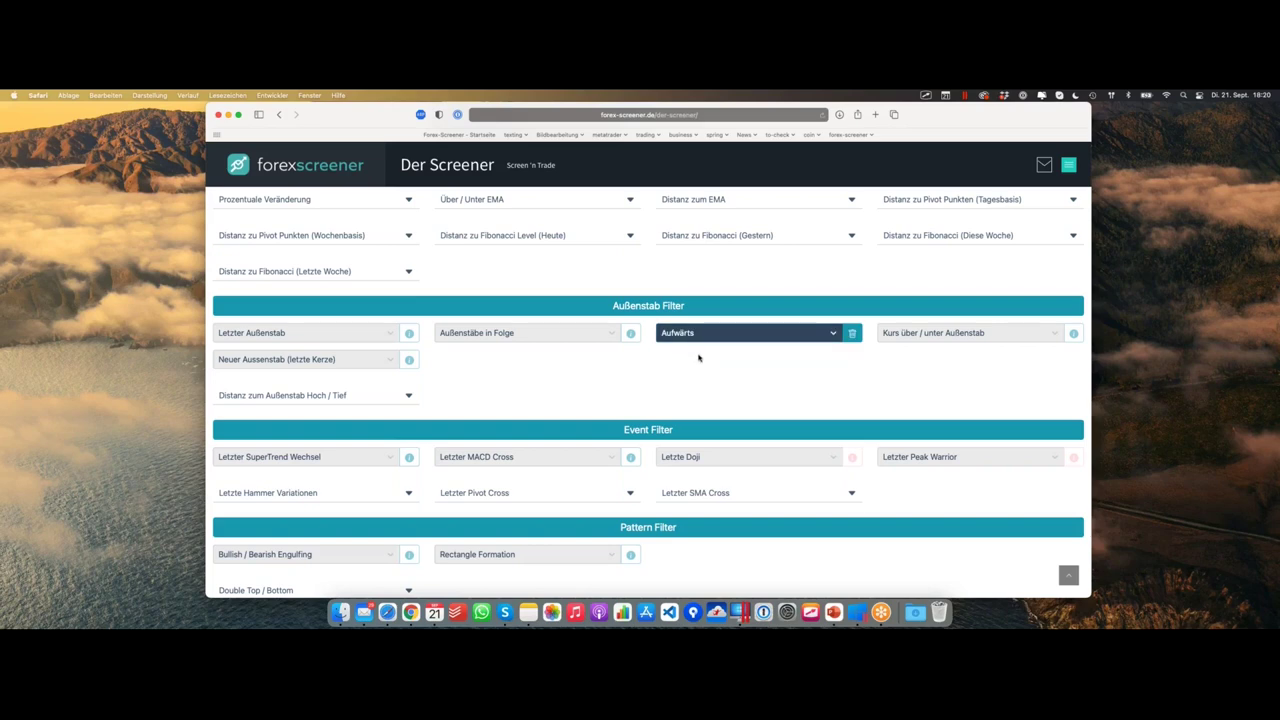
scroll(697, 354, down, 1)
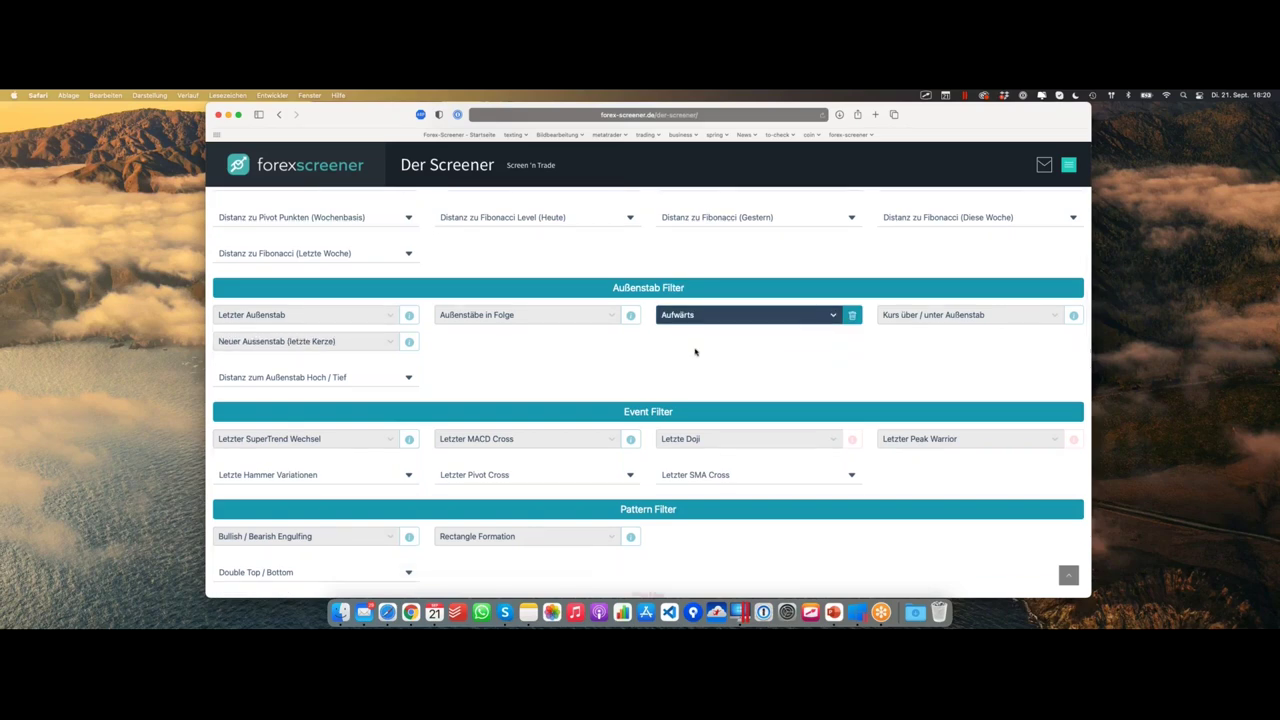
scroll(695, 351, down, 8)
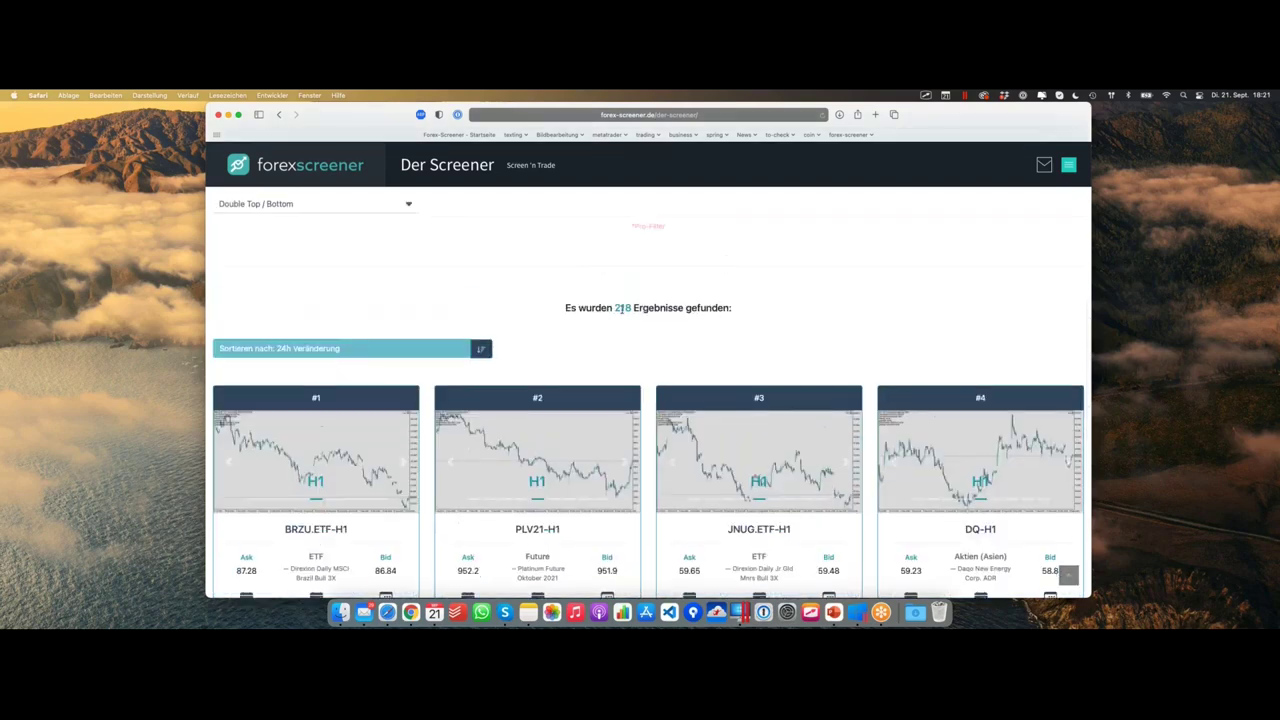
double_click(622, 308)
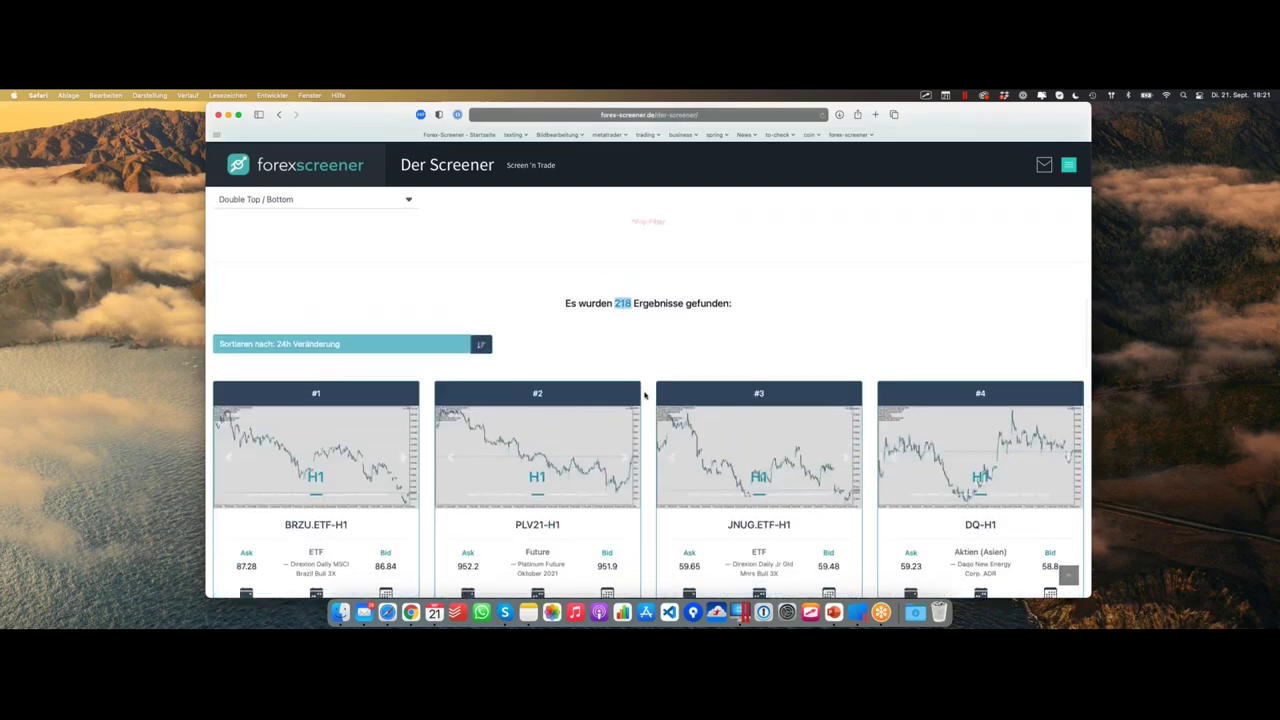
scroll(630, 330, down, 1)
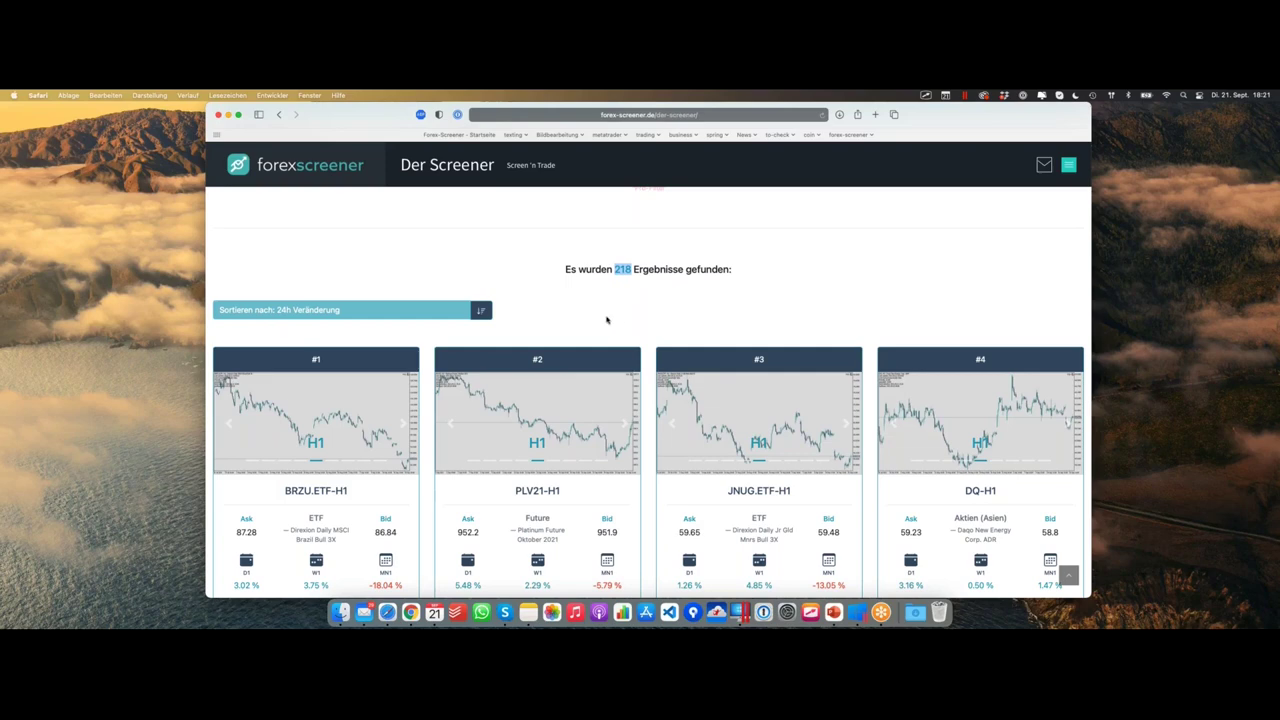
Step: Change the Aktuelle Außenstab Richtung filter to Abwärts and check the number of results
scroll(690, 266, up, 5)
scroll(690, 266, up, 3)
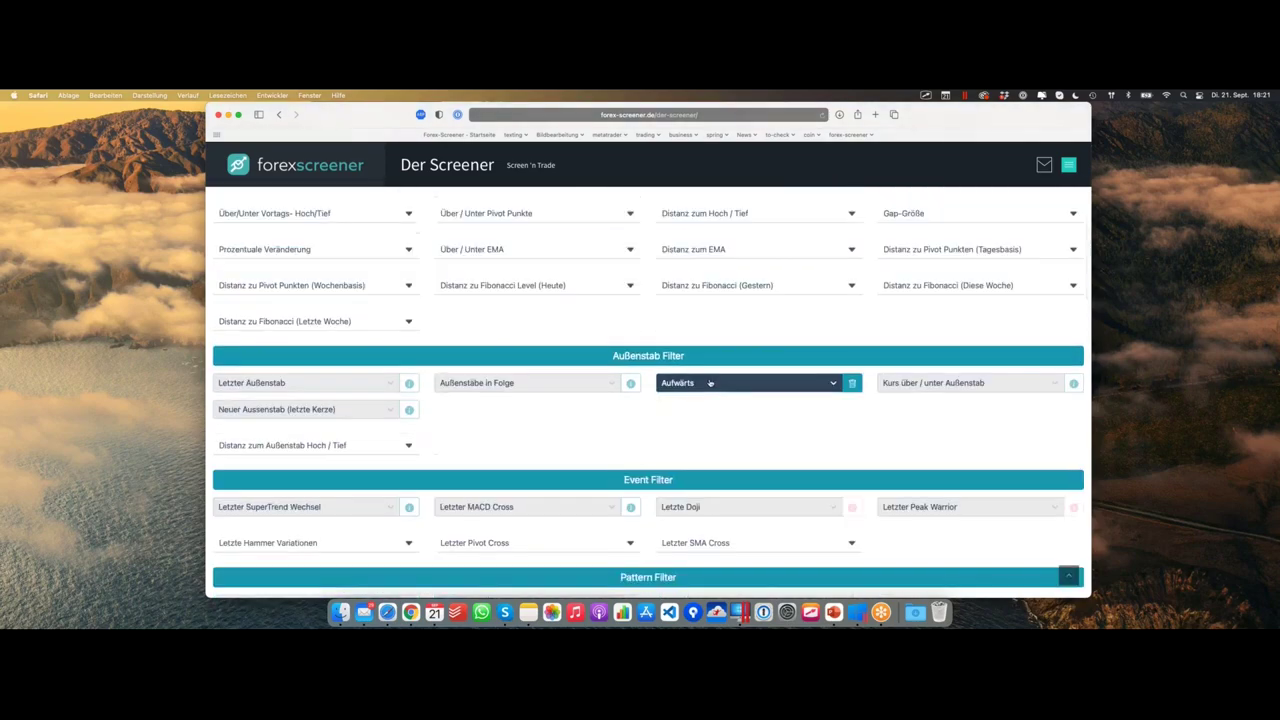
click(745, 383)
click(700, 424)
scroll(622, 437, down, 5)
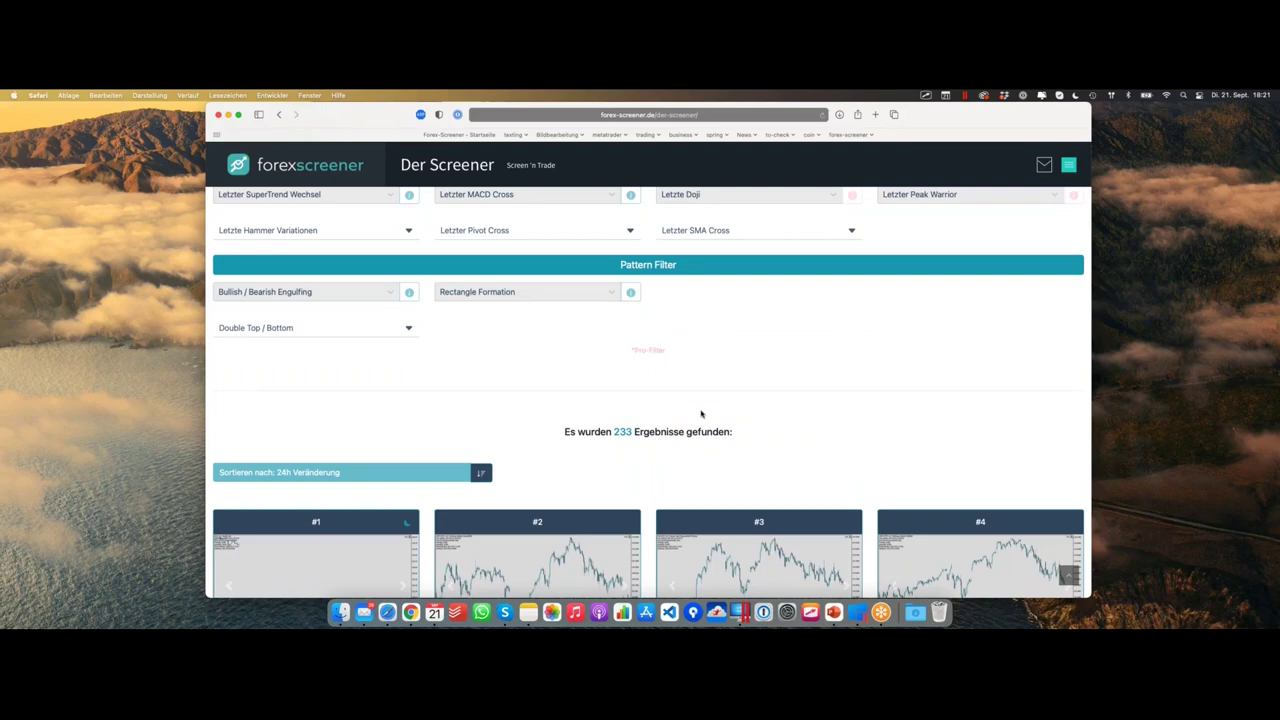
scroll(701, 414, down, 3)
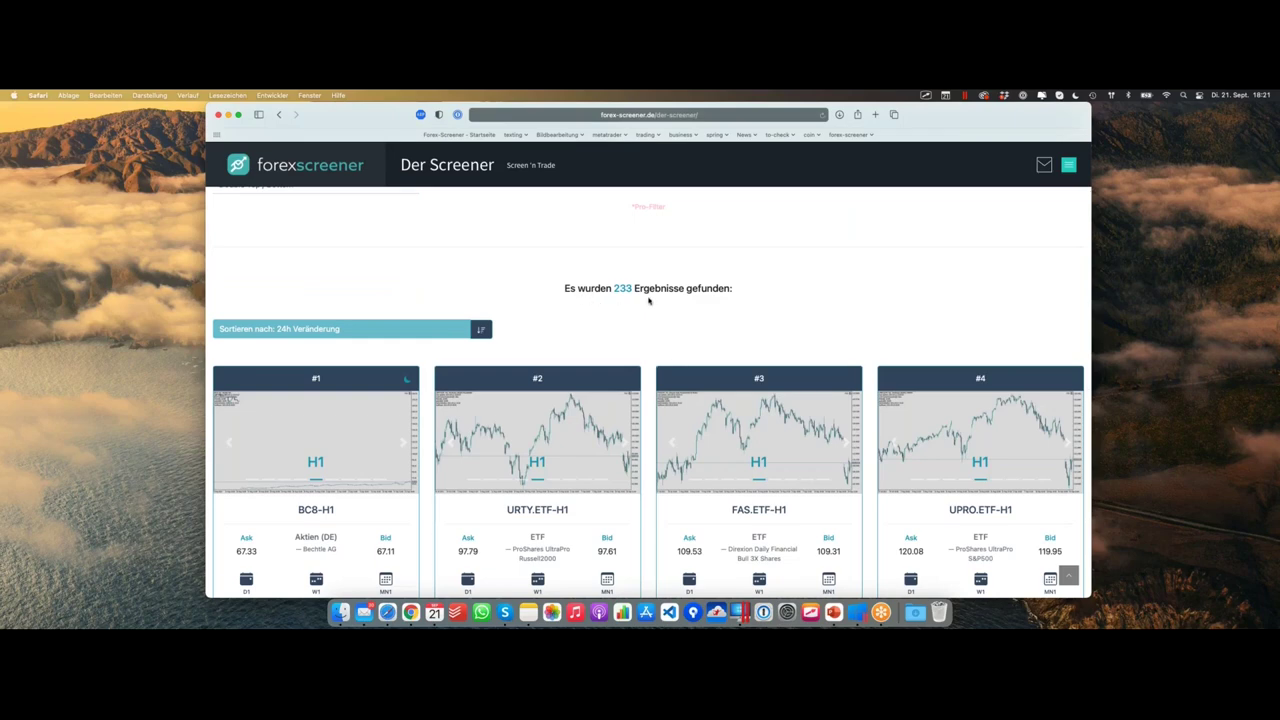
Step: Clear the Abwärts value from the Aktuelle Außenstab Richtung filter
scroll(648, 300, up, 5)
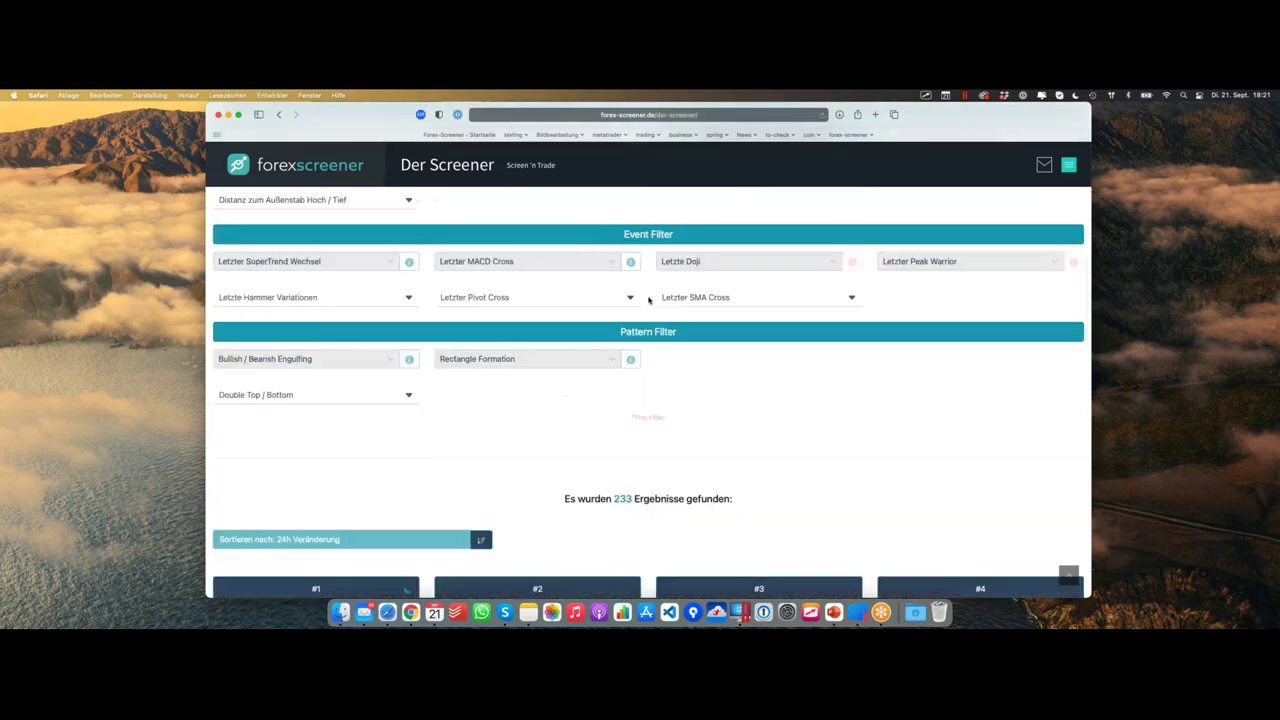
scroll(752, 243, up, 3)
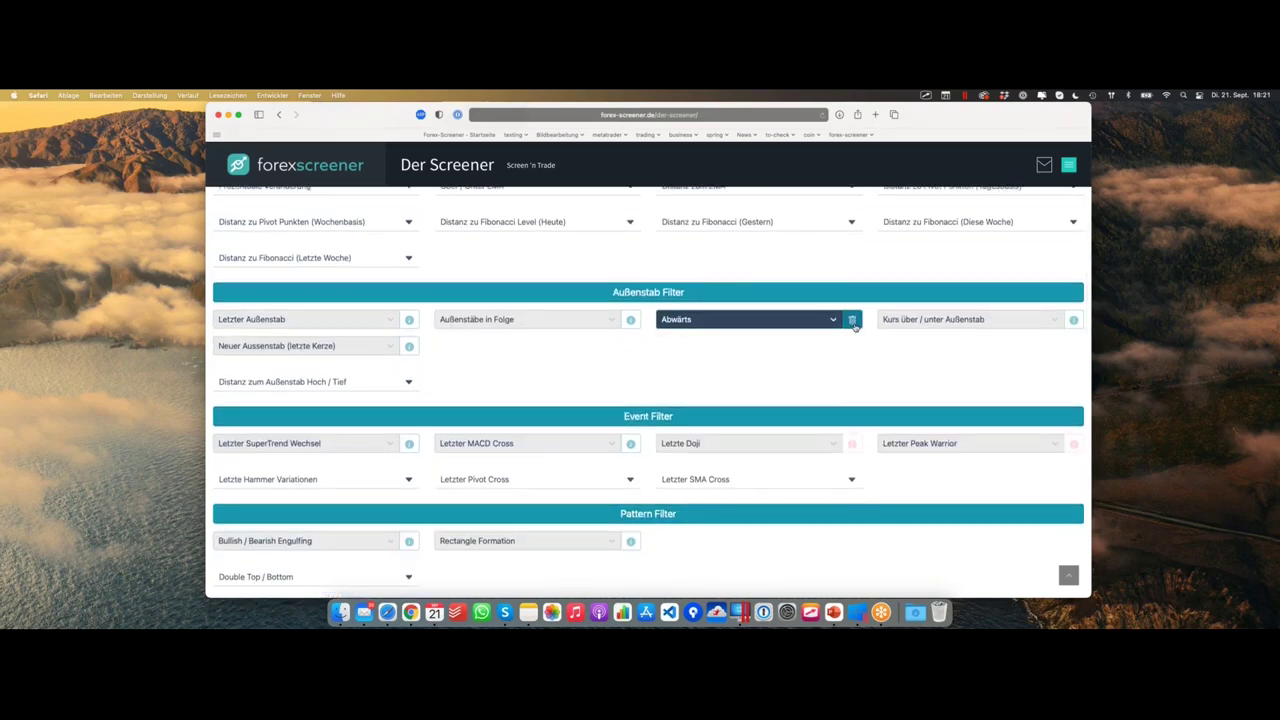
click(853, 320)
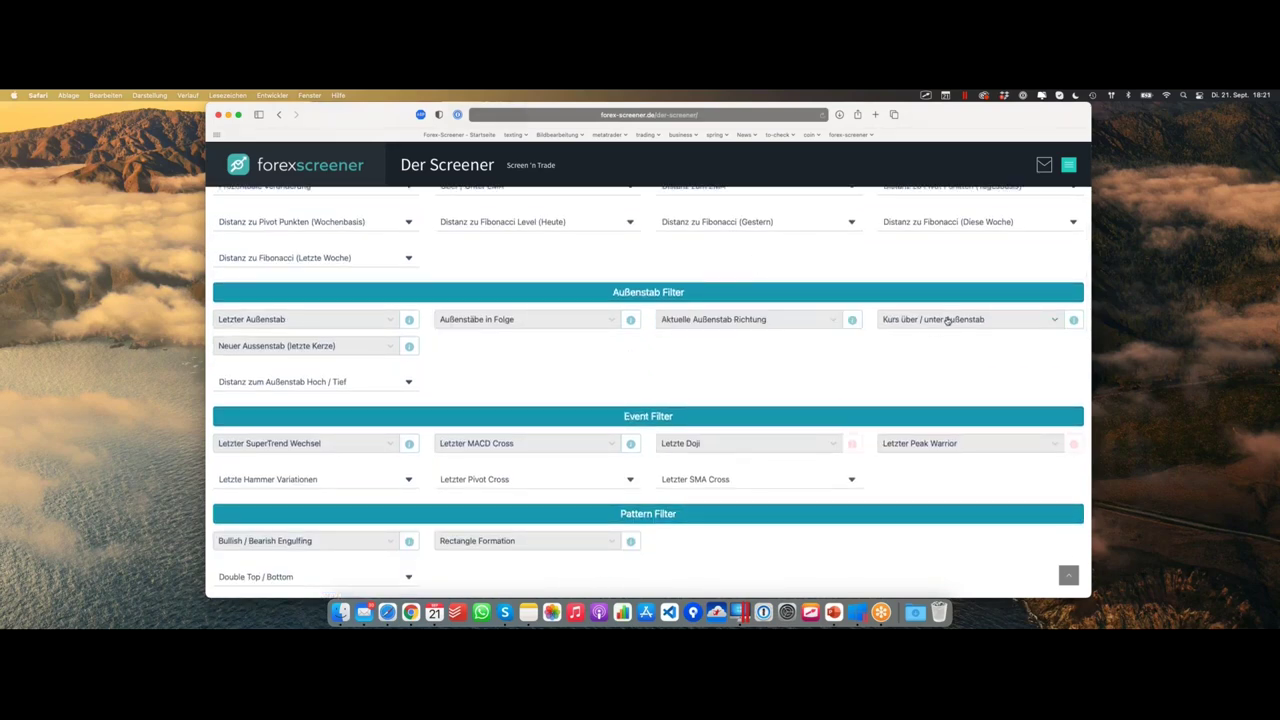
Step: Review the Kurs über / unter Außenstab filter's options and examine the price relative to an outside bar on the USDCHF chart
click(948, 322)
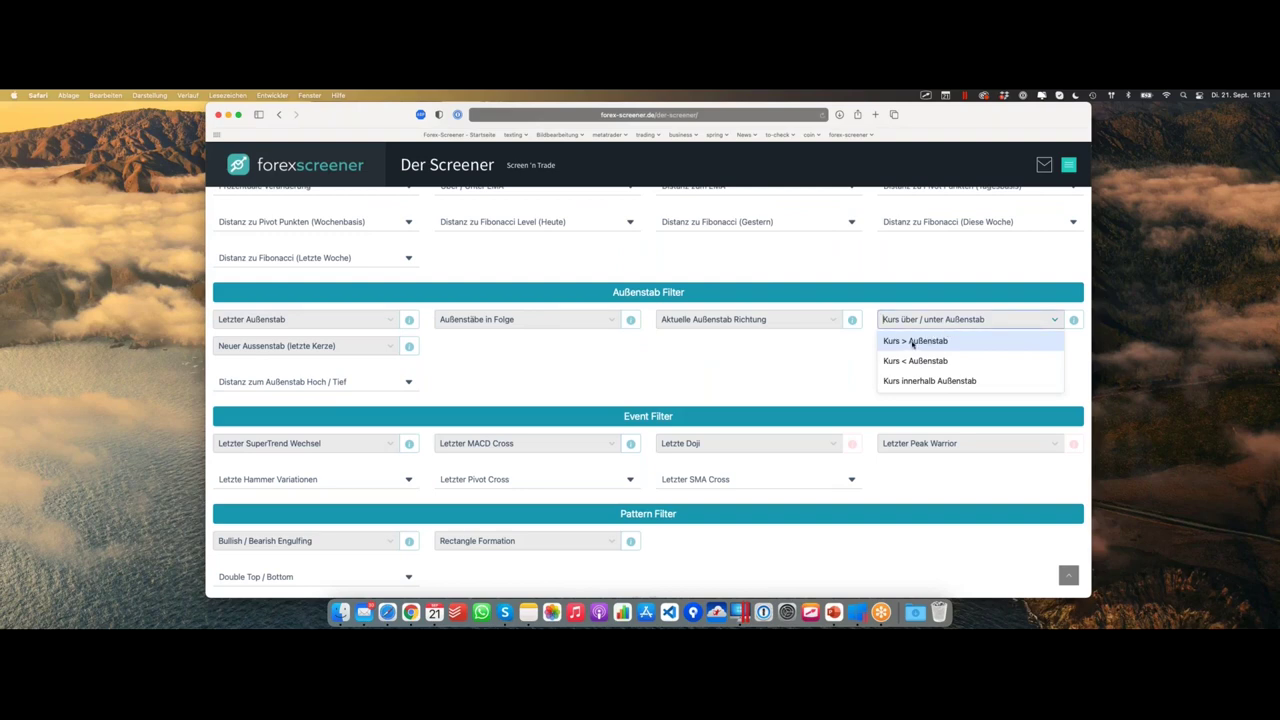
click(913, 287)
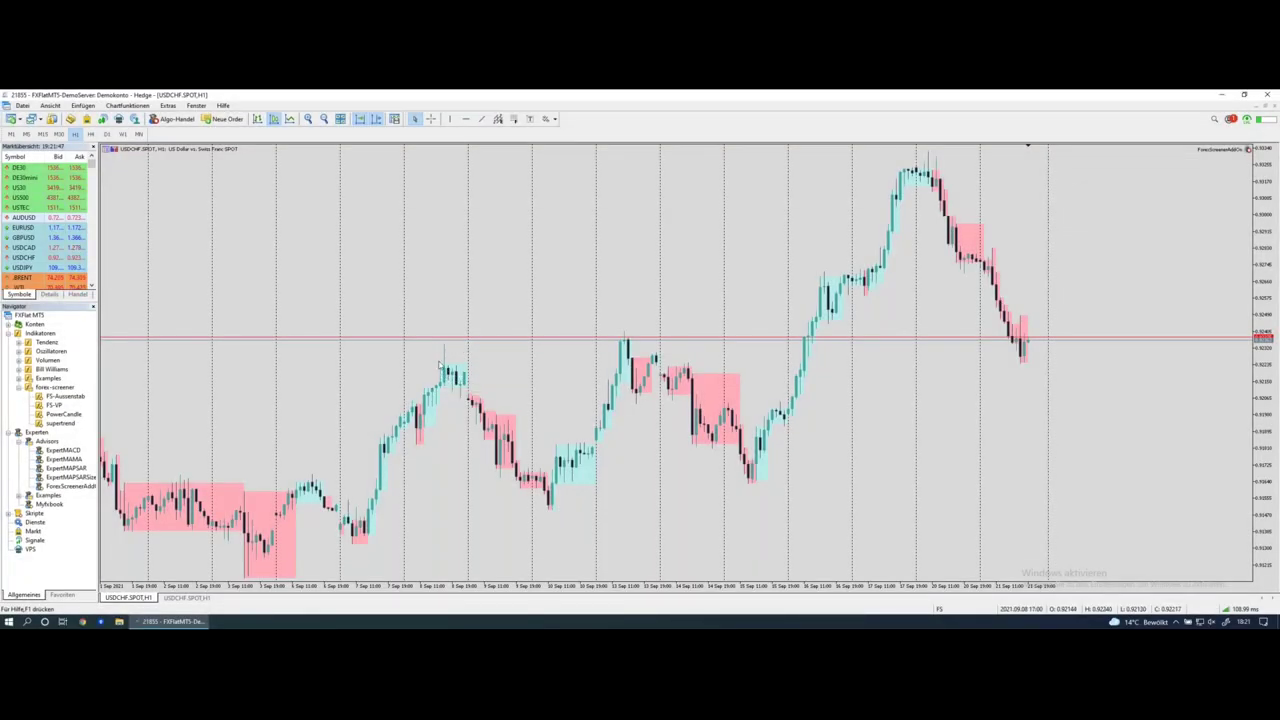
mouse_move(440, 368)
mouse_down()
mouse_move(438, 338)
mouse_move(454, 348)
mouse_move(448, 366)
mouse_up()
mouse_move(452, 395)
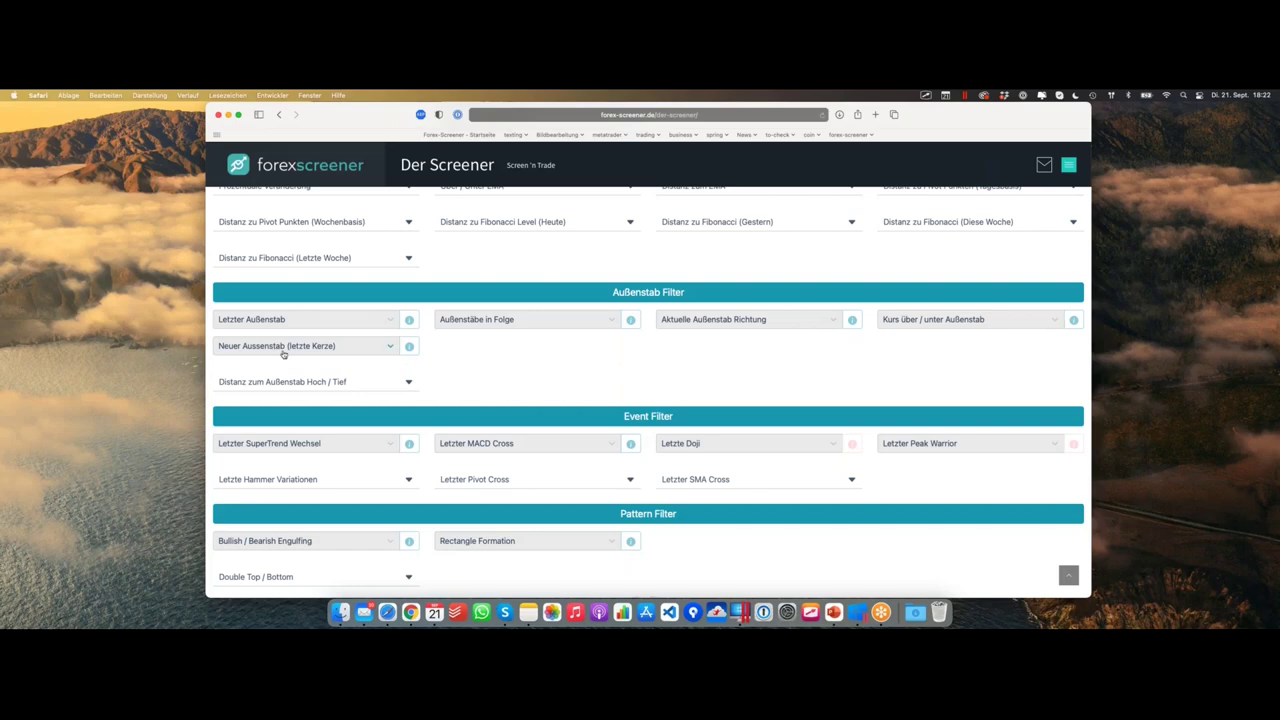
Step: Review the options of the Neuer Aussenstab (letzte Kerze) filter without choosing one
click(370, 347)
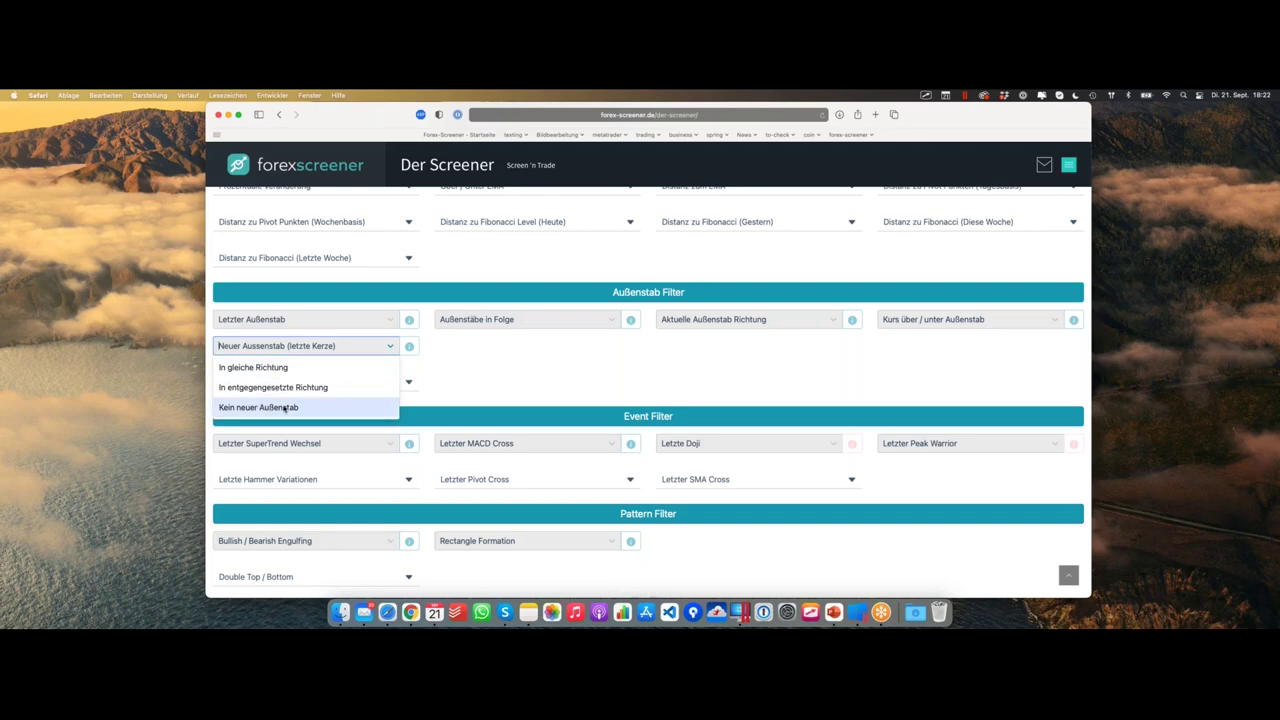
click(445, 385)
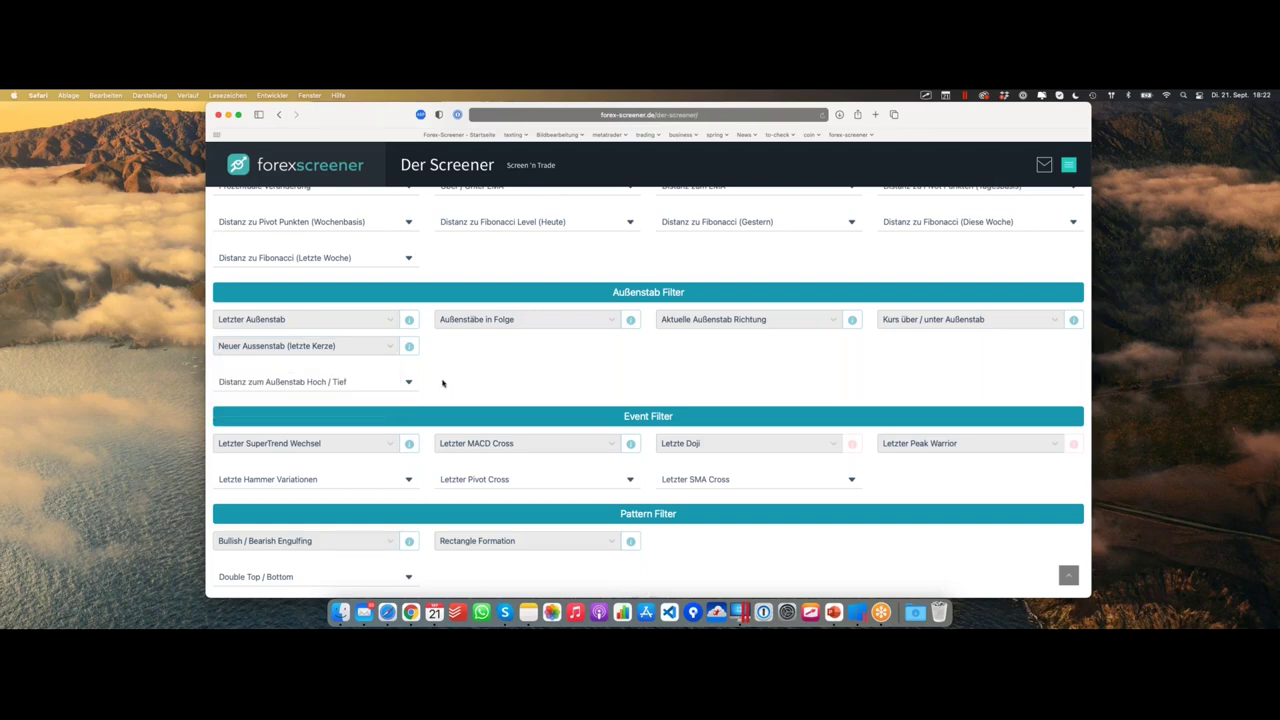
Step: Set the Distanz zum Außenstab Hoch filter to Distanz zum Außenstab High < 10% and review the results
click(361, 386)
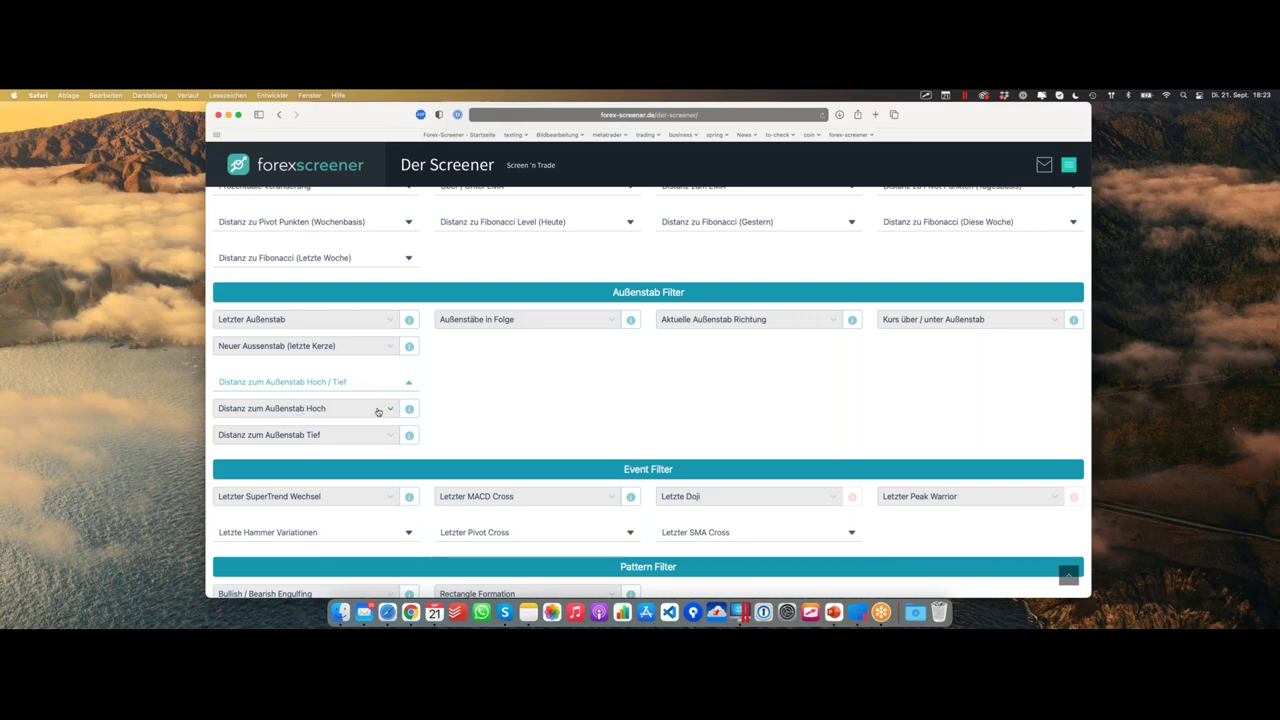
click(377, 409)
click(385, 410)
click(334, 414)
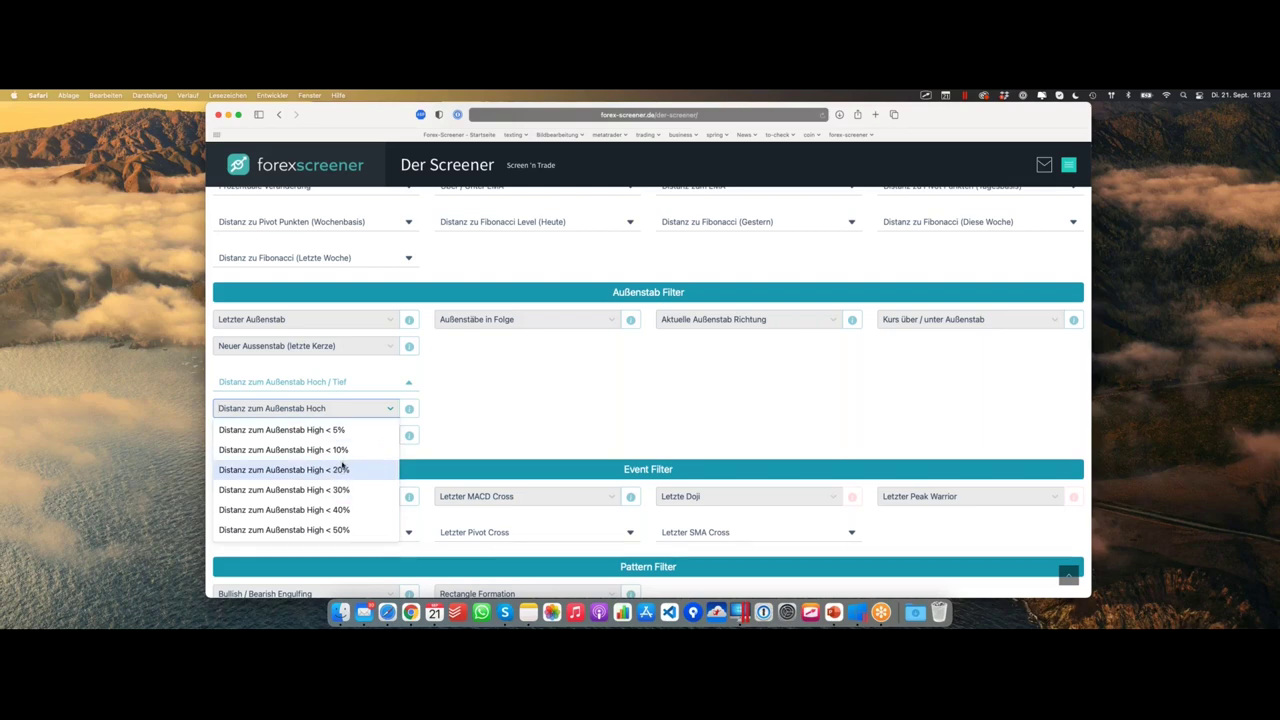
click(343, 452)
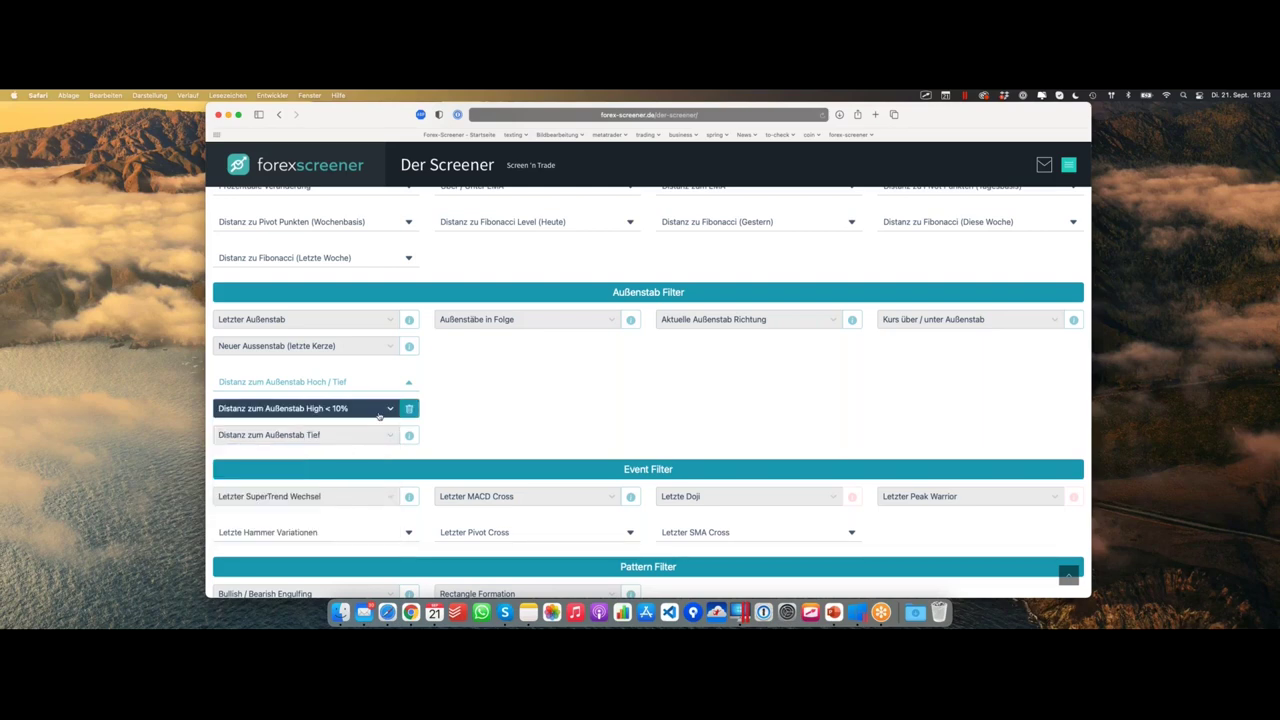
scroll(460, 409, down, 5)
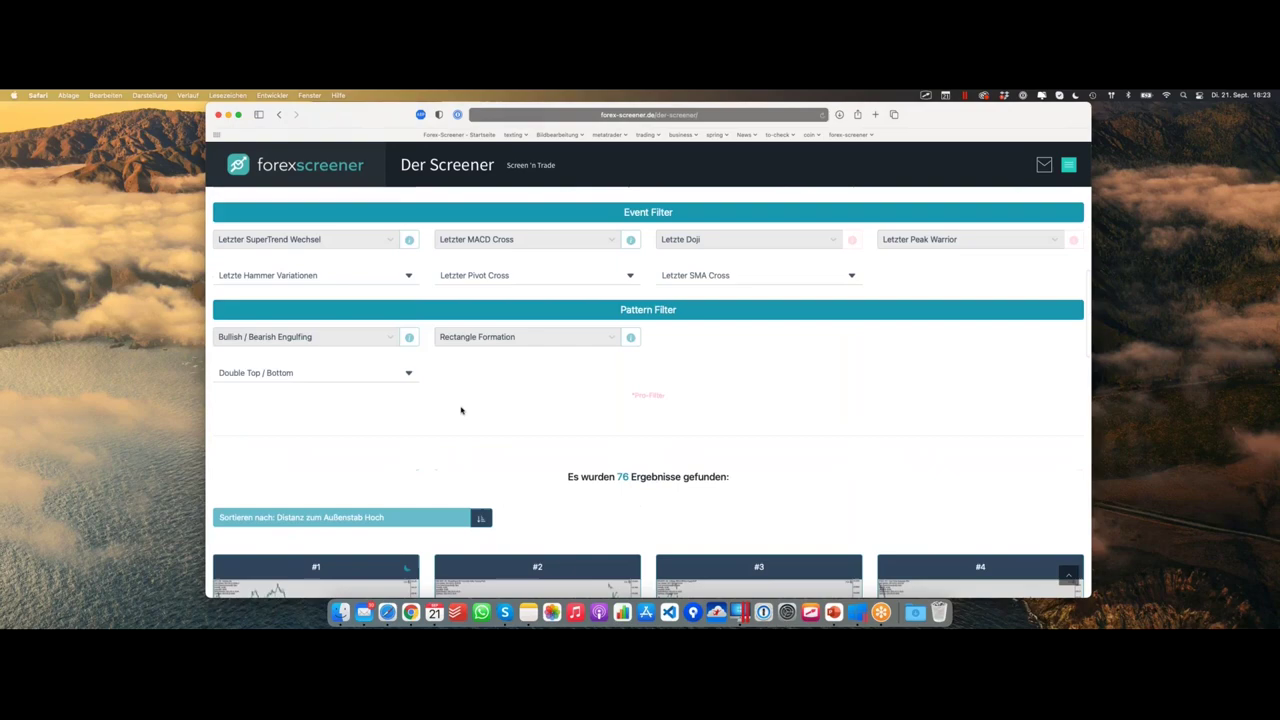
scroll(461, 410, down, 4)
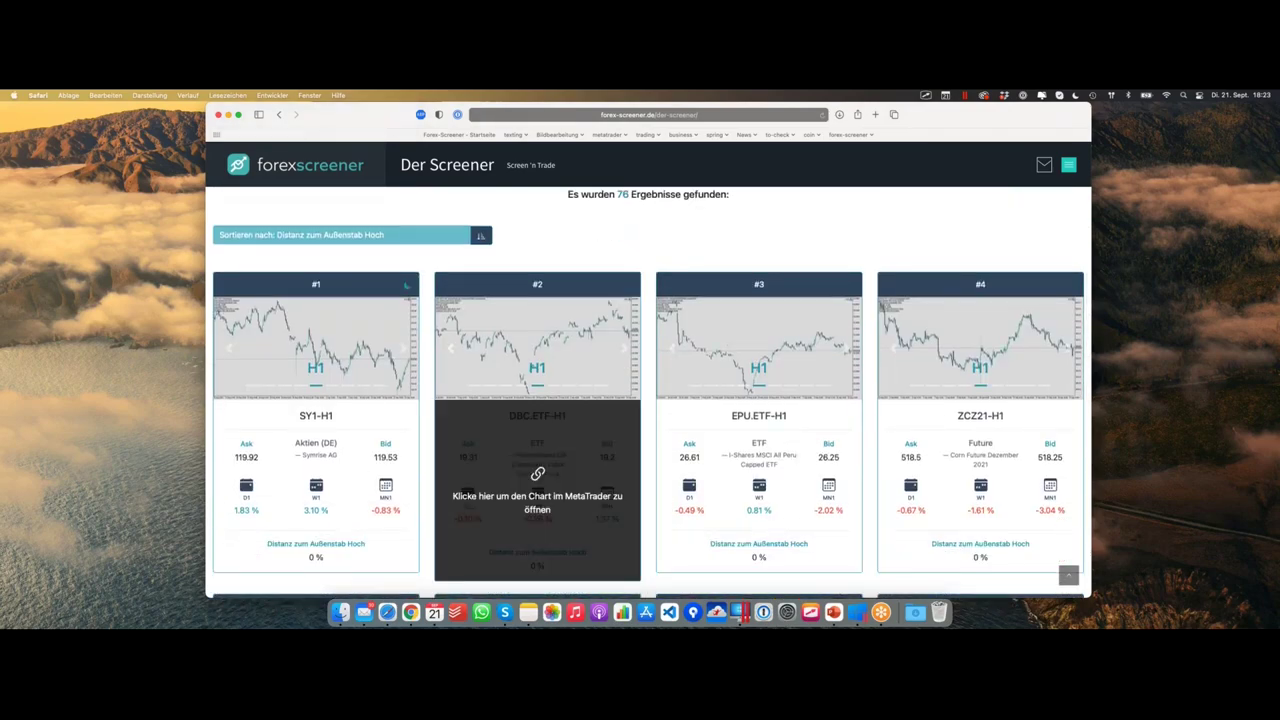
Step: Set the Asset-Kategorie filter to Forex (Majors) and Index, keeping the H1 and outside-bar distance filters
scroll(458, 409, down, 6)
scroll(458, 409, up, 15)
scroll(306, 370, up, 3)
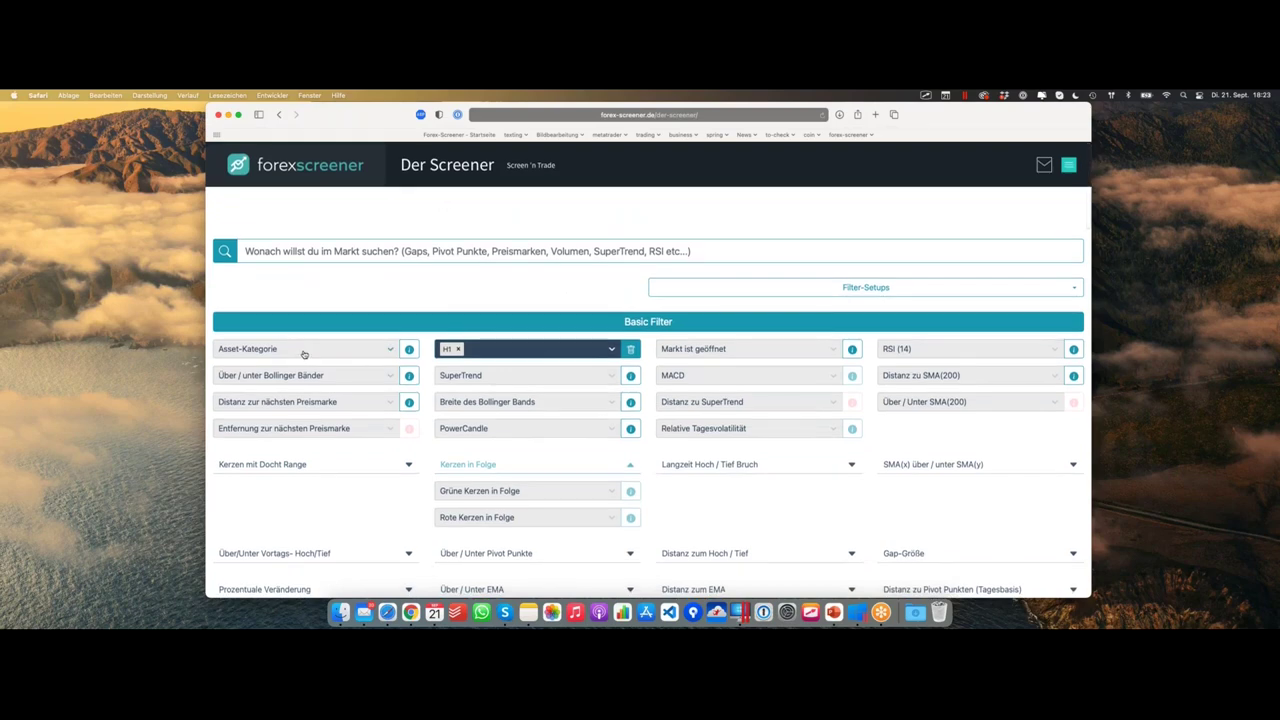
click(303, 349)
click(290, 370)
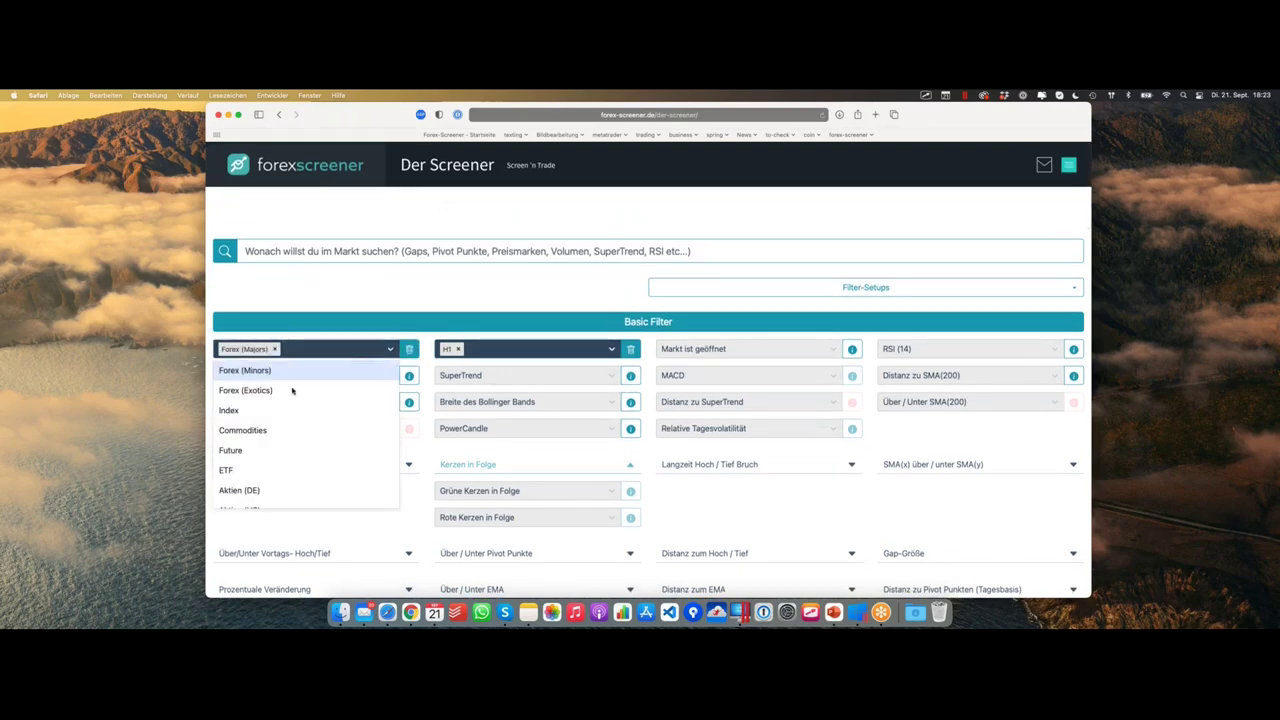
click(333, 406)
scroll(320, 360, down, 15)
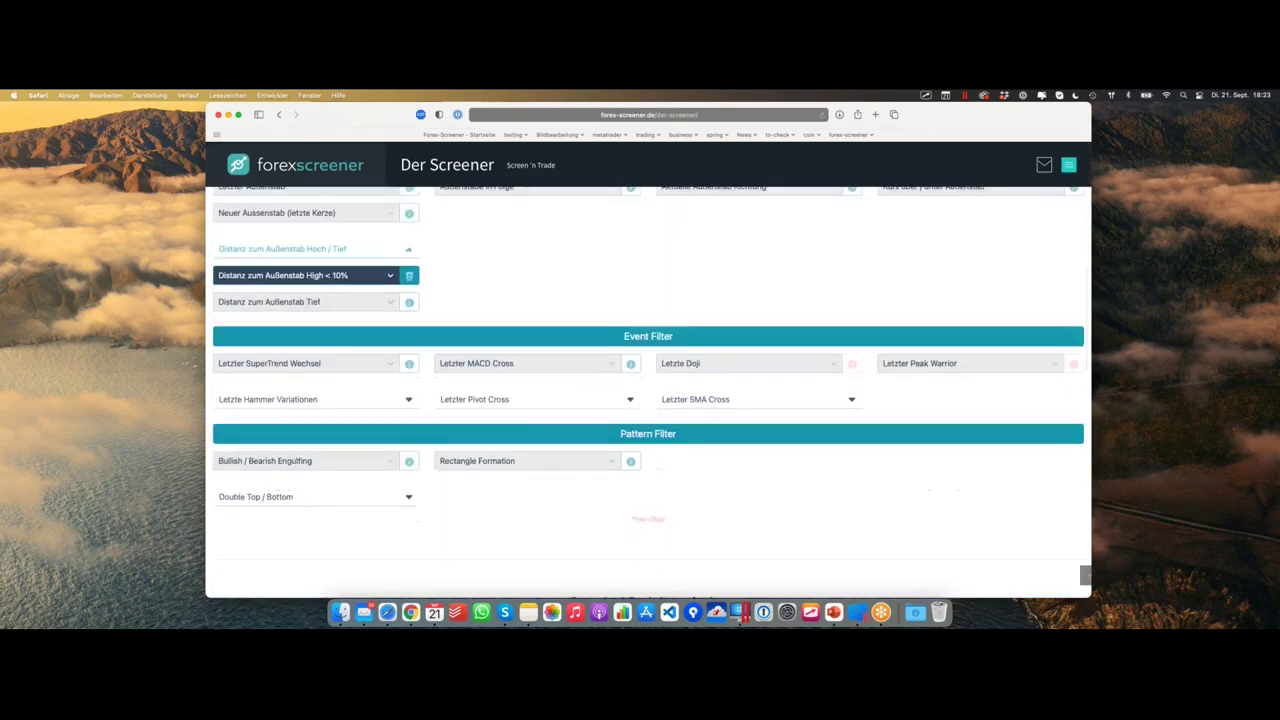
Step: Open the F40-H1 result's chart in MetaTrader and enlarge the most recent candles
click(364, 428)
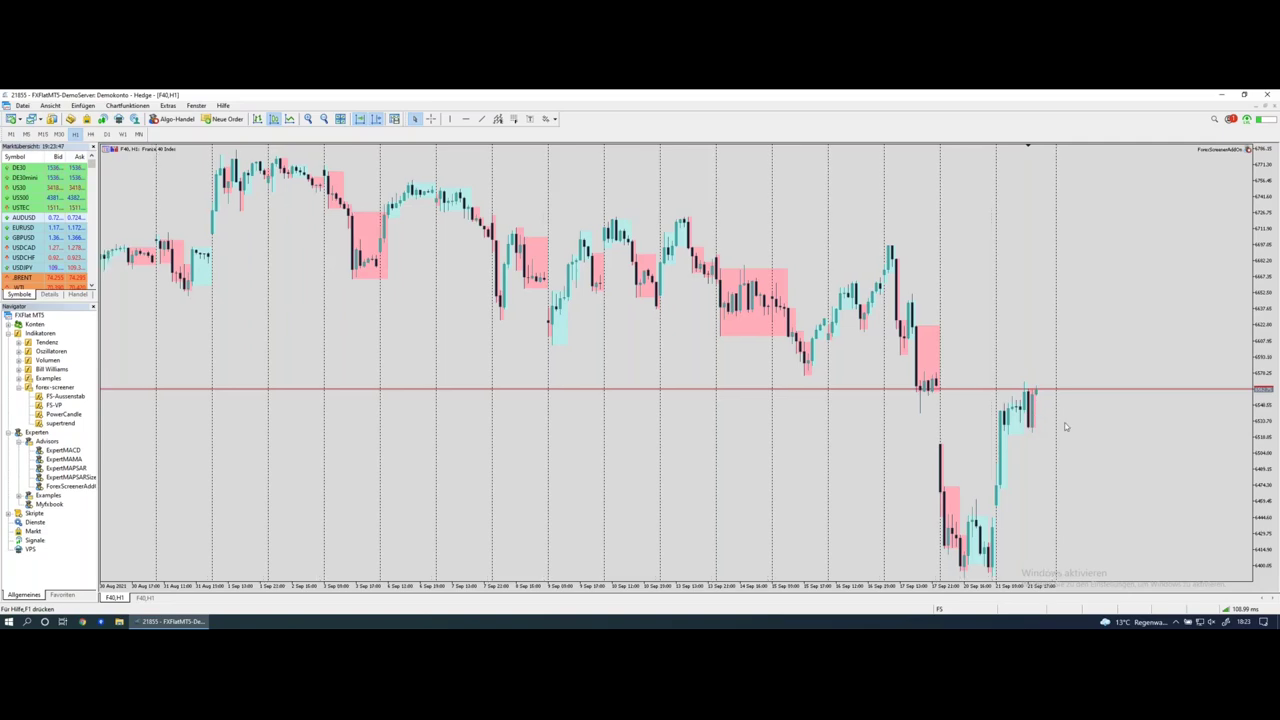
key(plus)
key(plus)
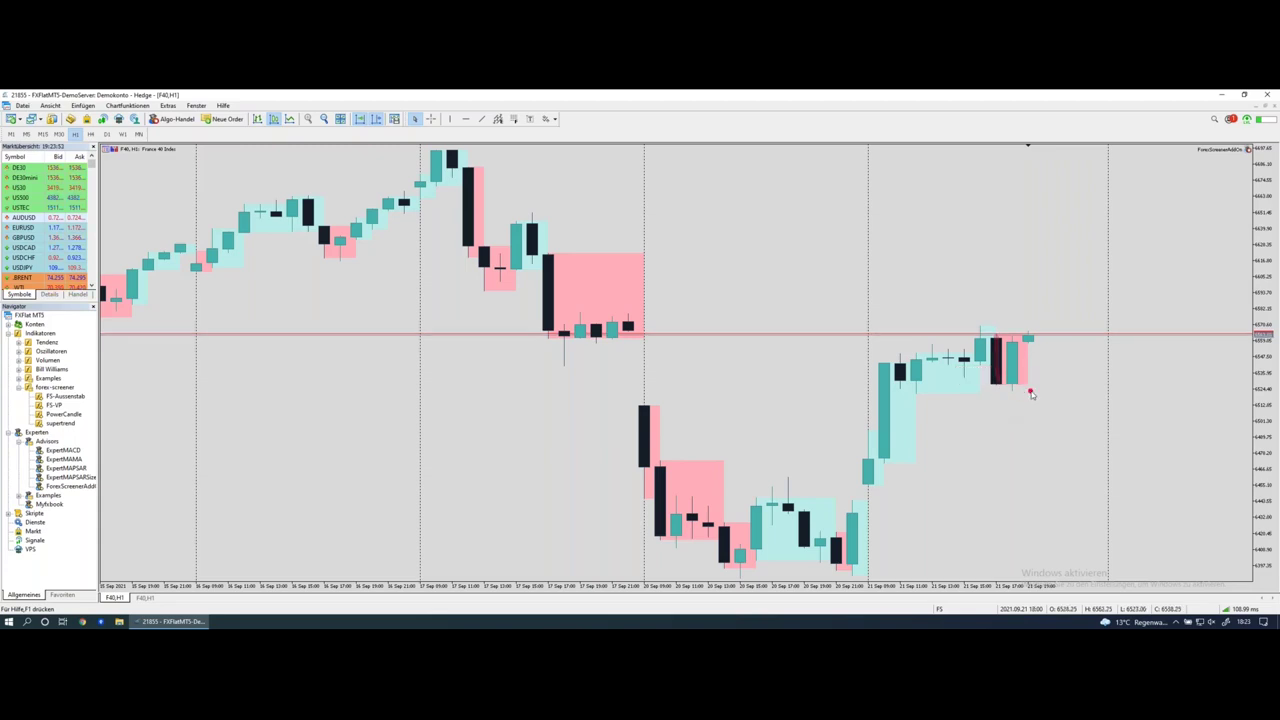
Step: Examine the current price's distance to the latest outside bar's high on the F40 H1 chart and compare it with the screener results
click(1030, 337)
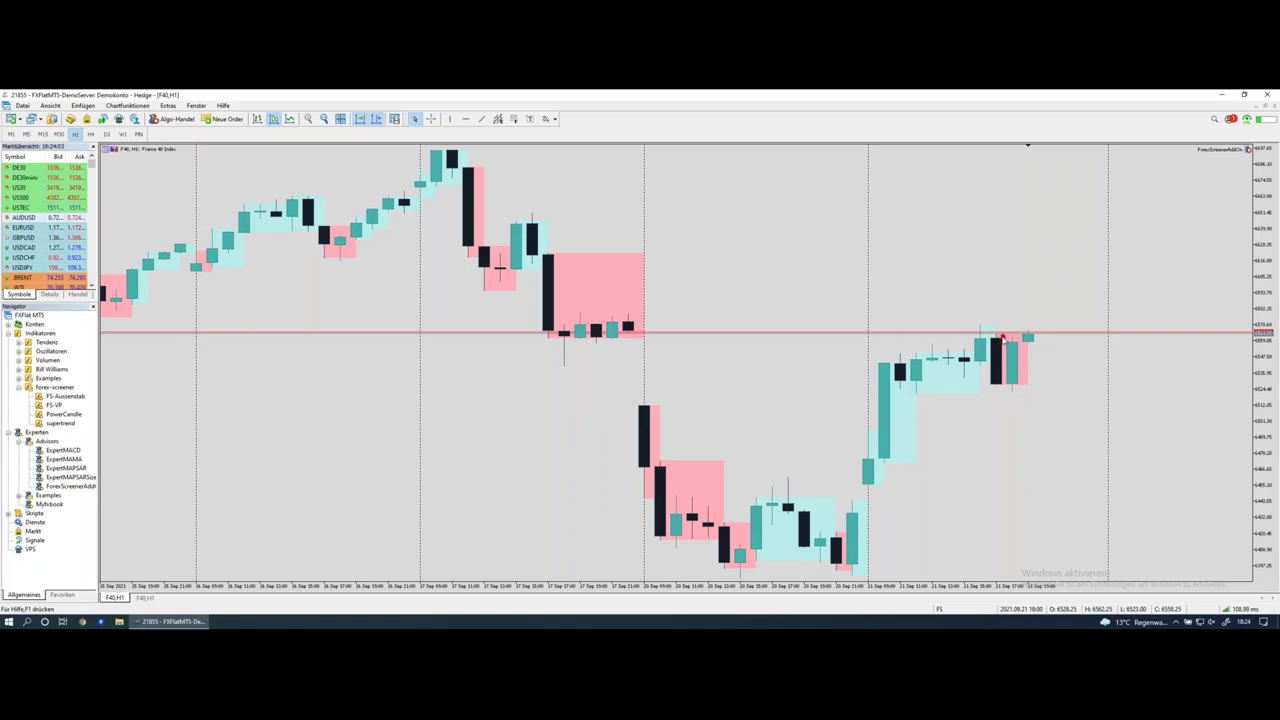
click(1000, 334)
mouse_move(1029, 338)
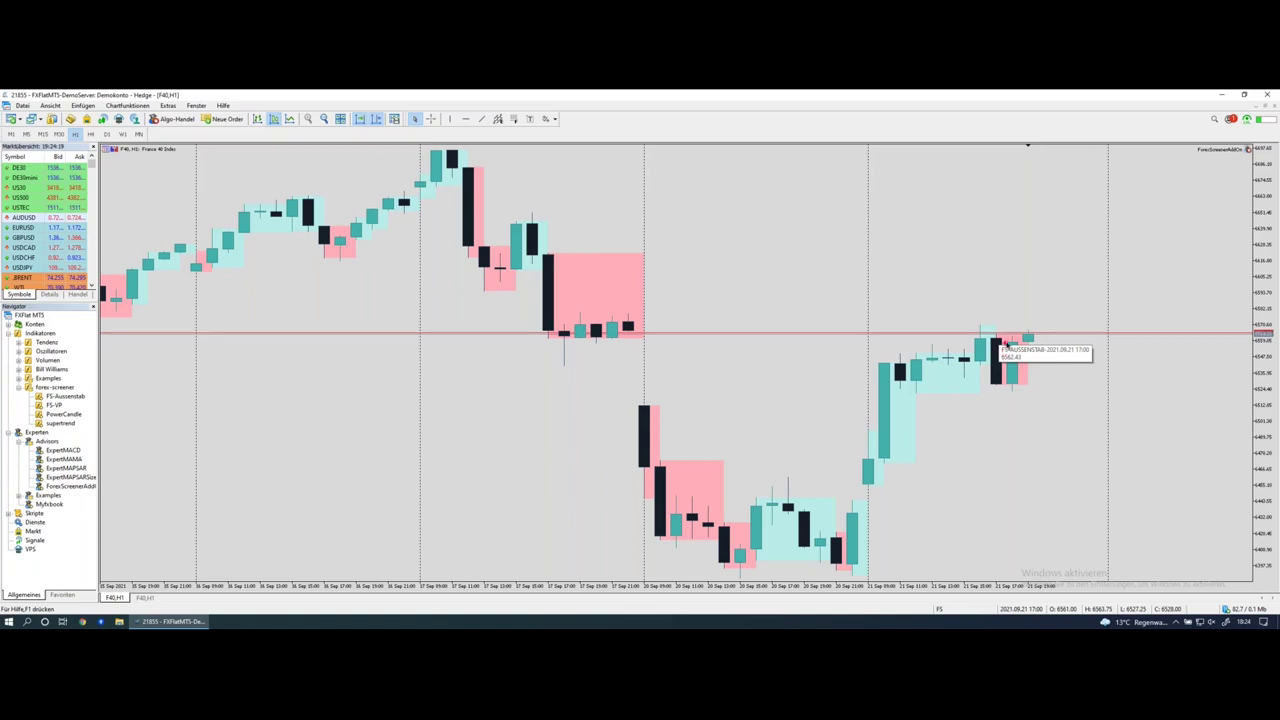
mouse_move(1008, 392)
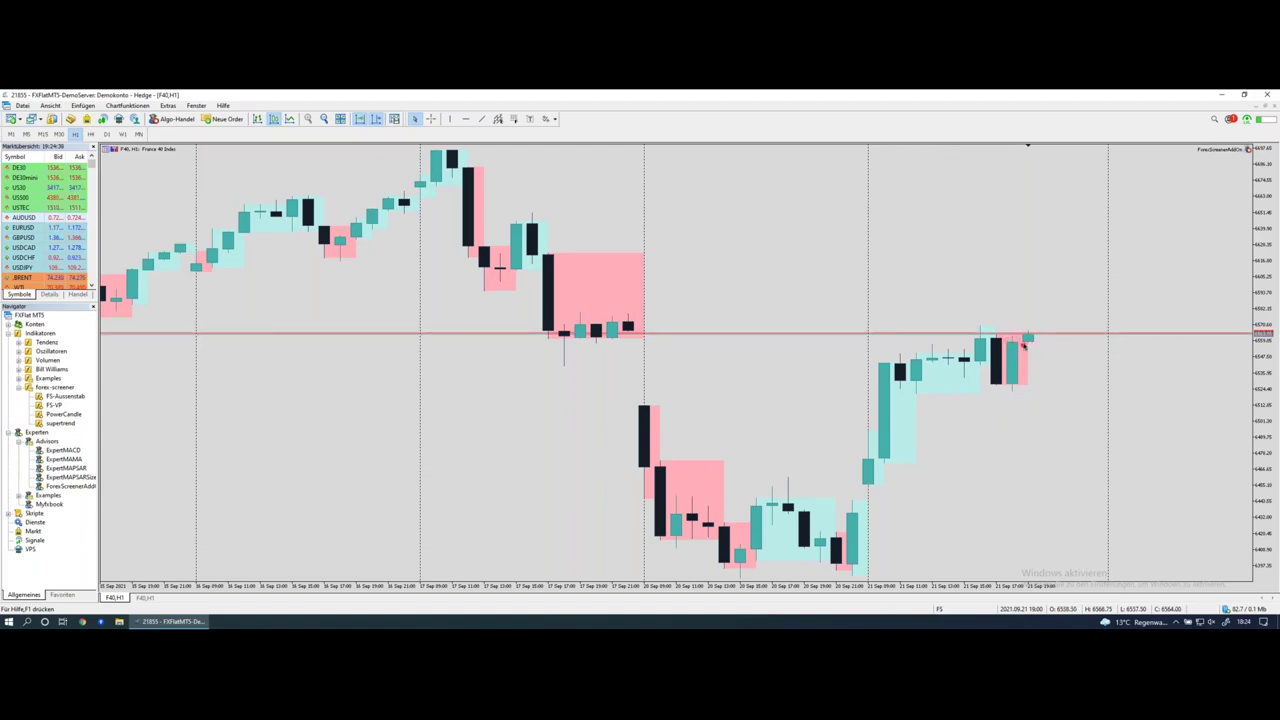
mouse_move(1022, 305)
mouse_down()
mouse_move(1037, 348)
mouse_move(1022, 305)
mouse_up()
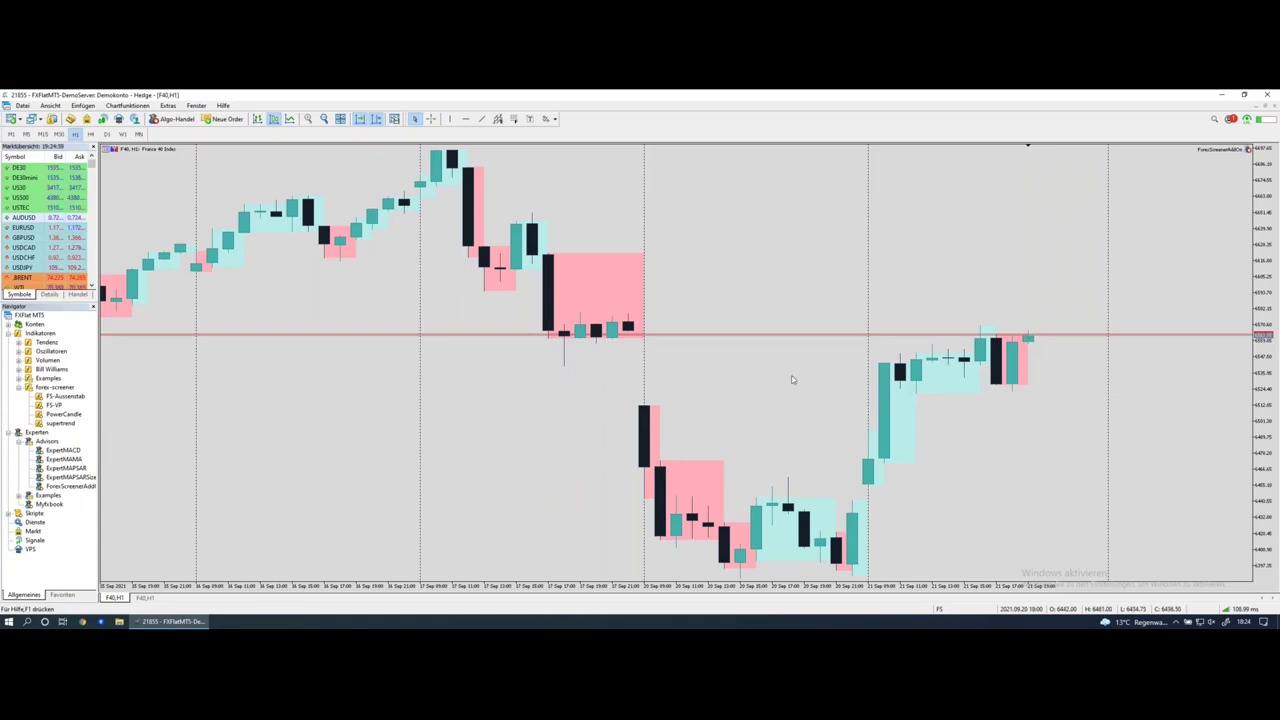
click(52, 147)
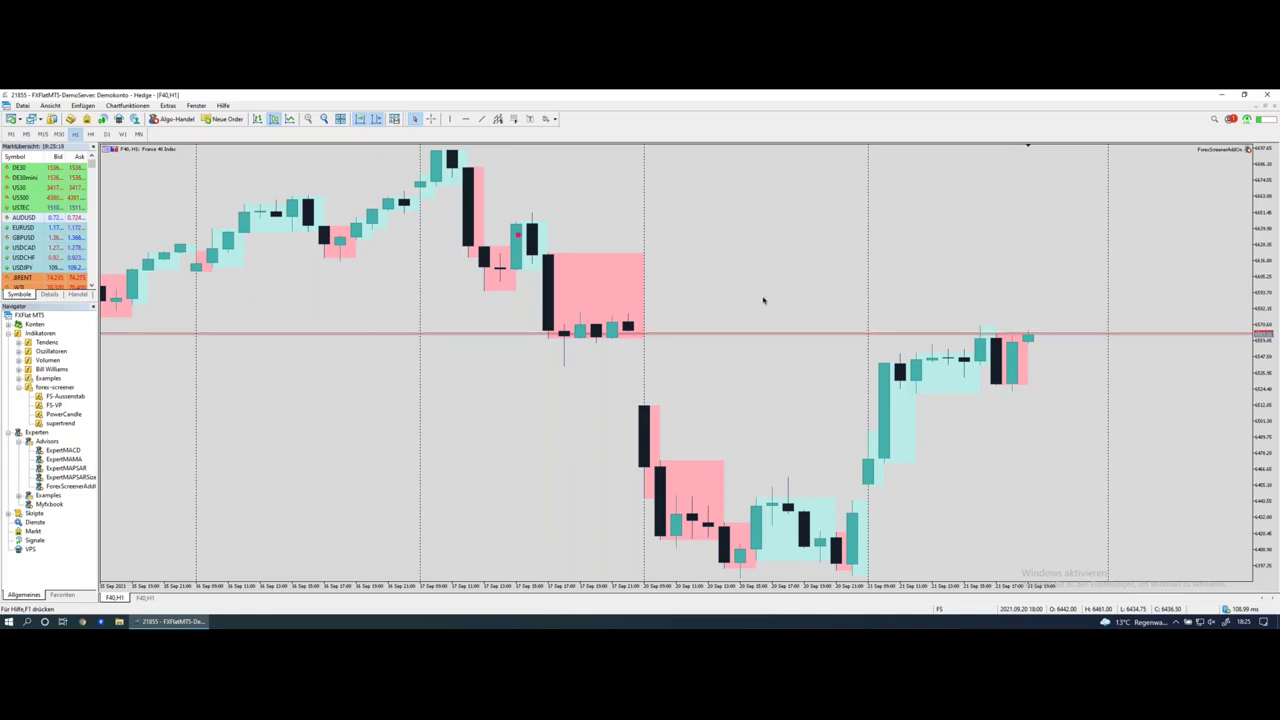
mouse_move(1029, 341)
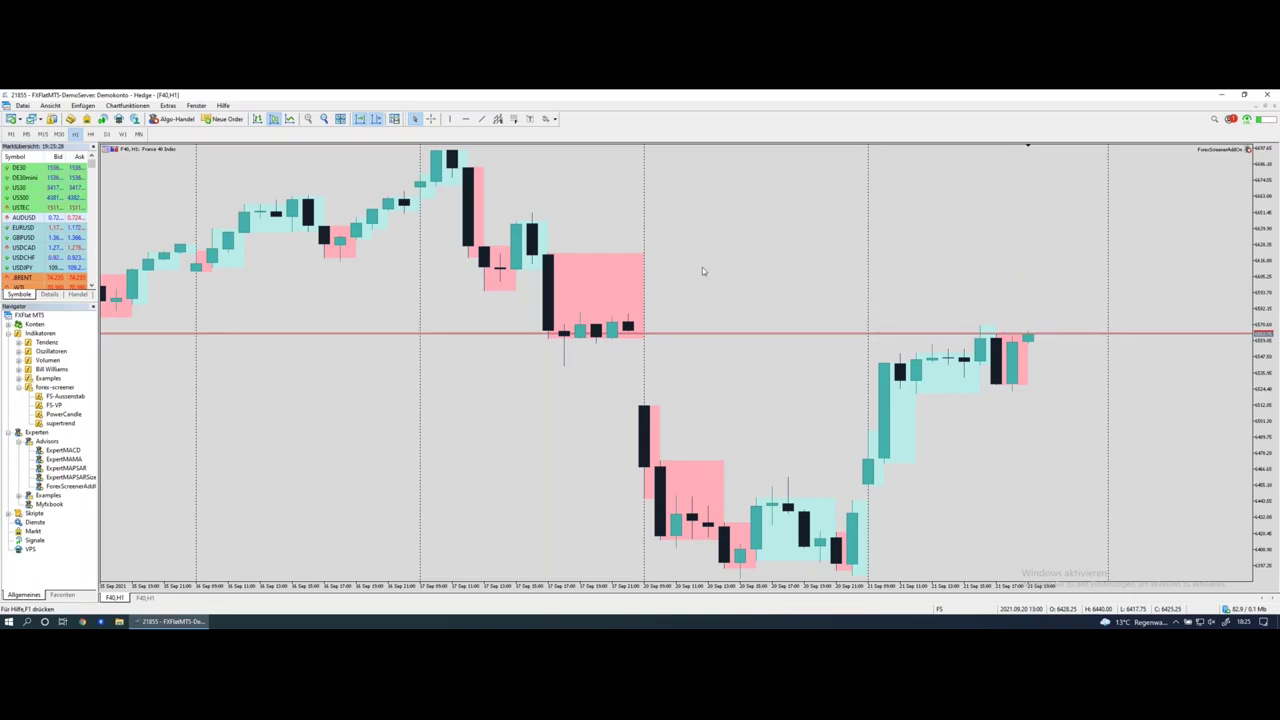
key(ctrl+Left)
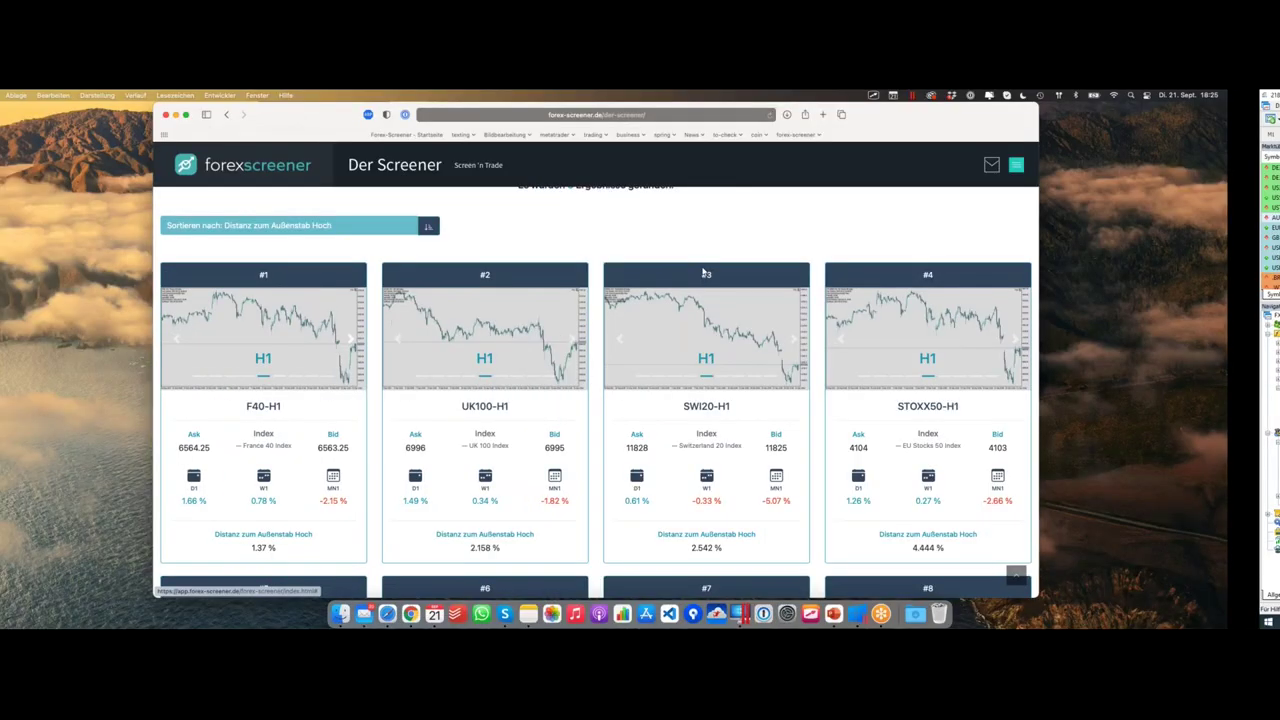
key(ctrl+Right)
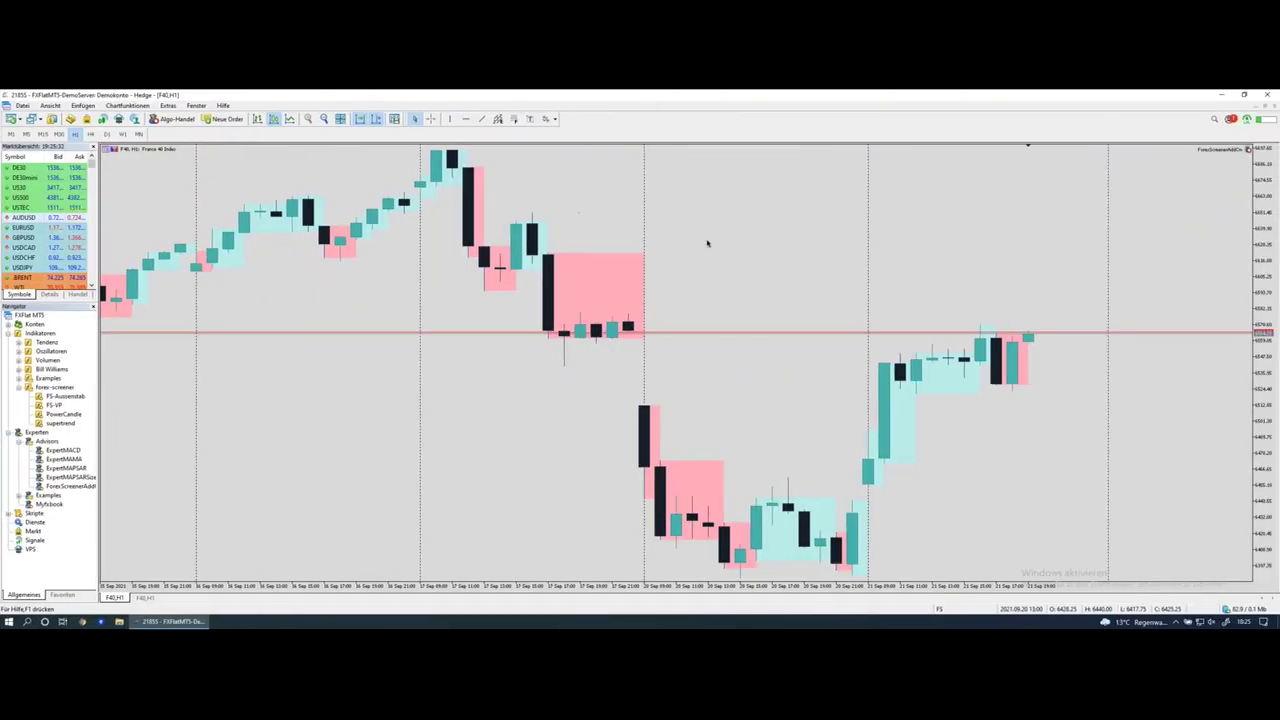